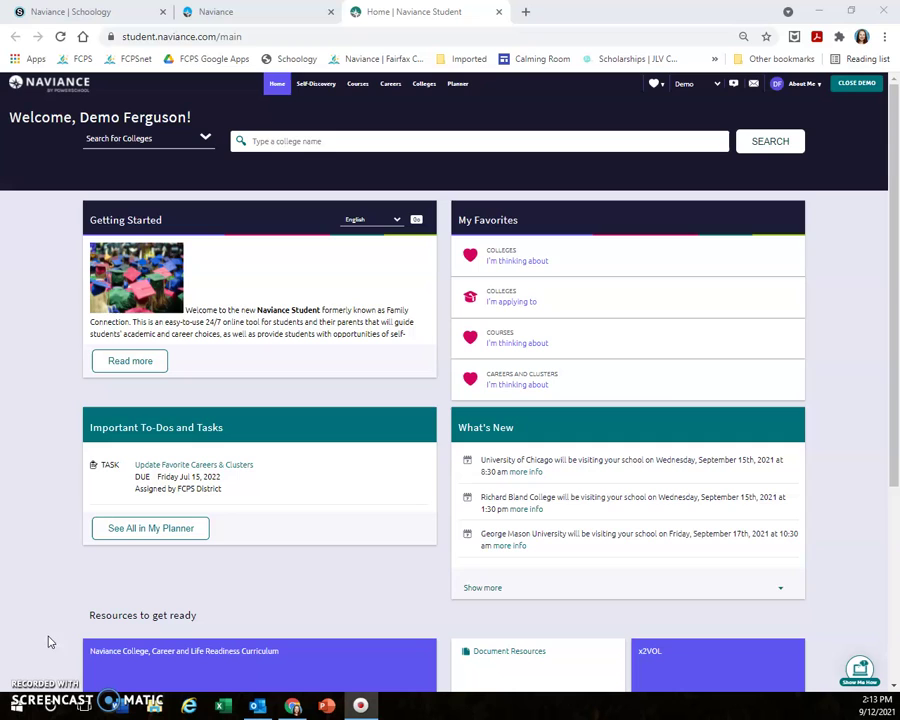
- Launch Naviance from the district apps grid in Schoology
click(92, 17)
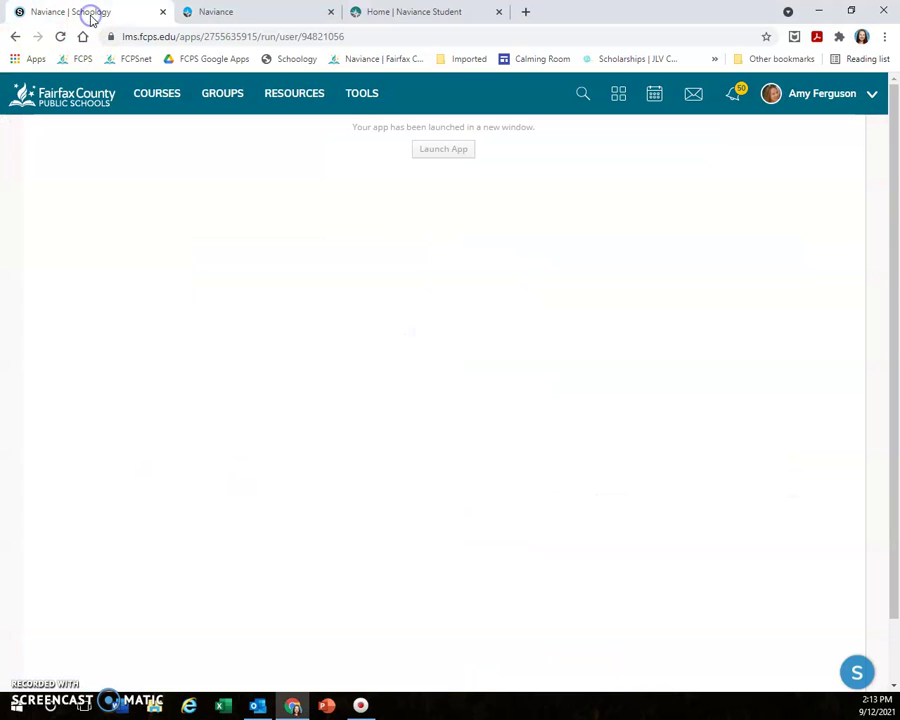
click(615, 97)
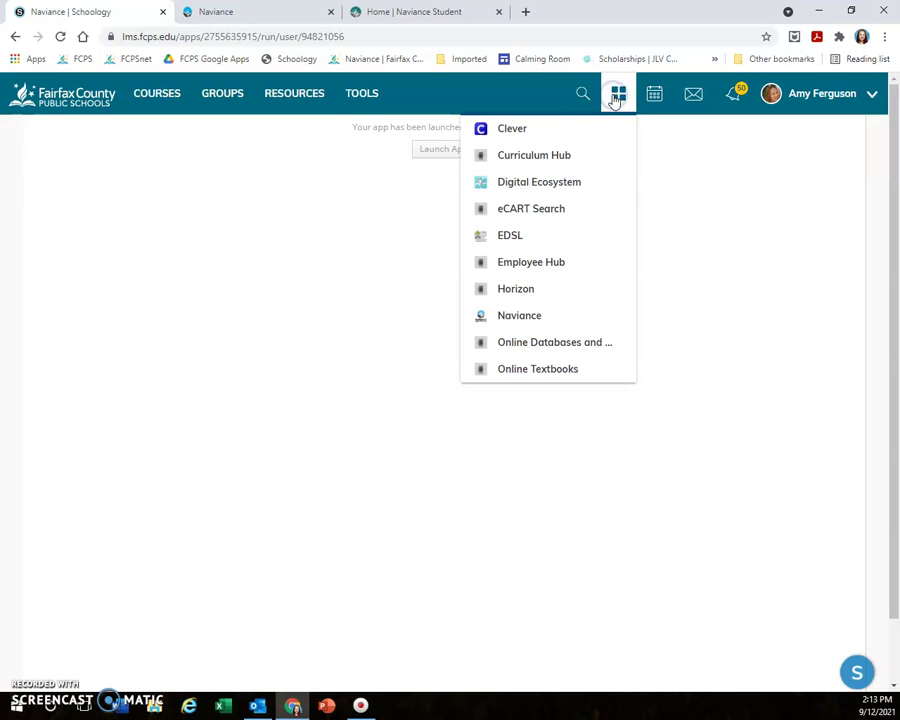
click(525, 315)
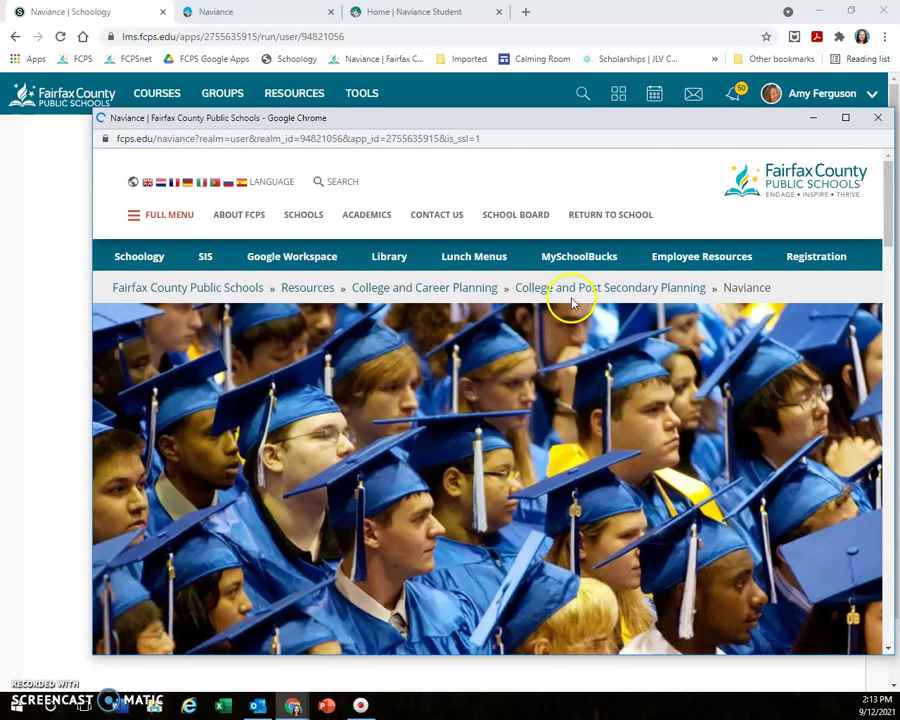
- Open the Student Naviance Login window, then close it
scroll(566, 300, down, 10)
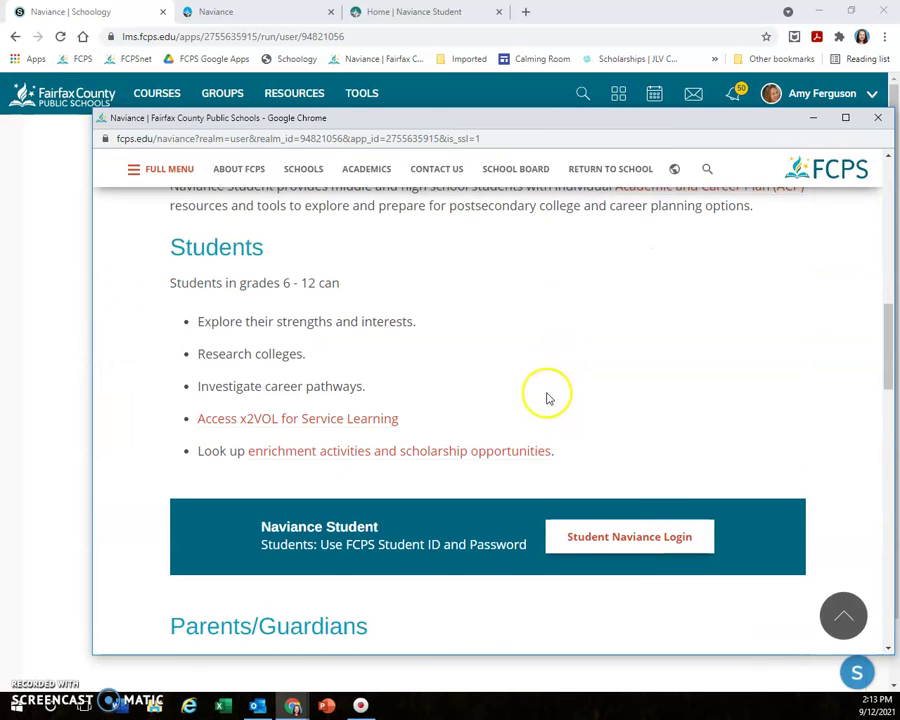
click(619, 549)
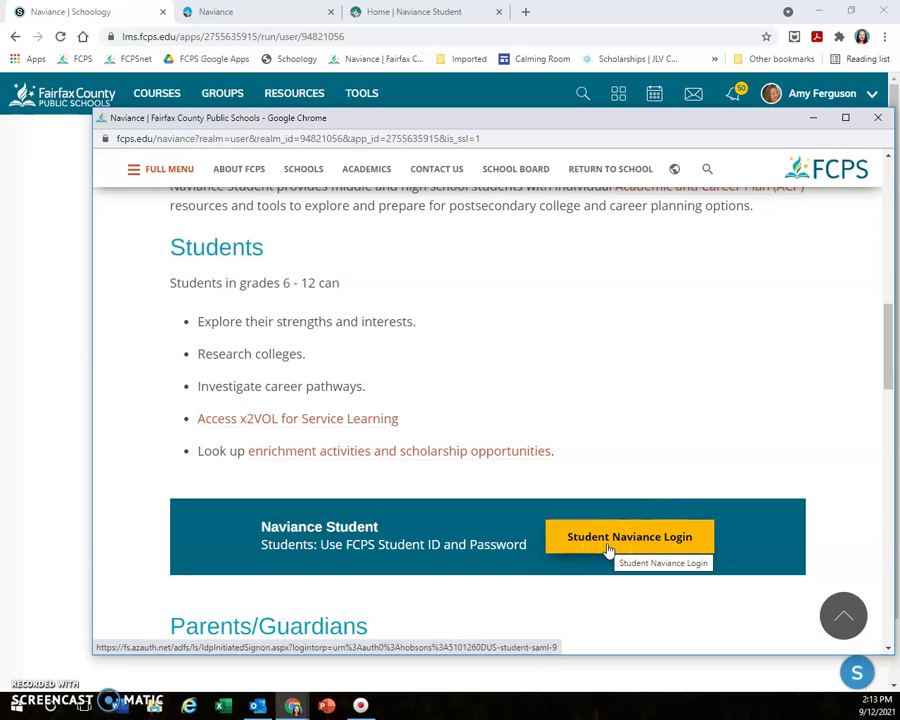
click(610, 545)
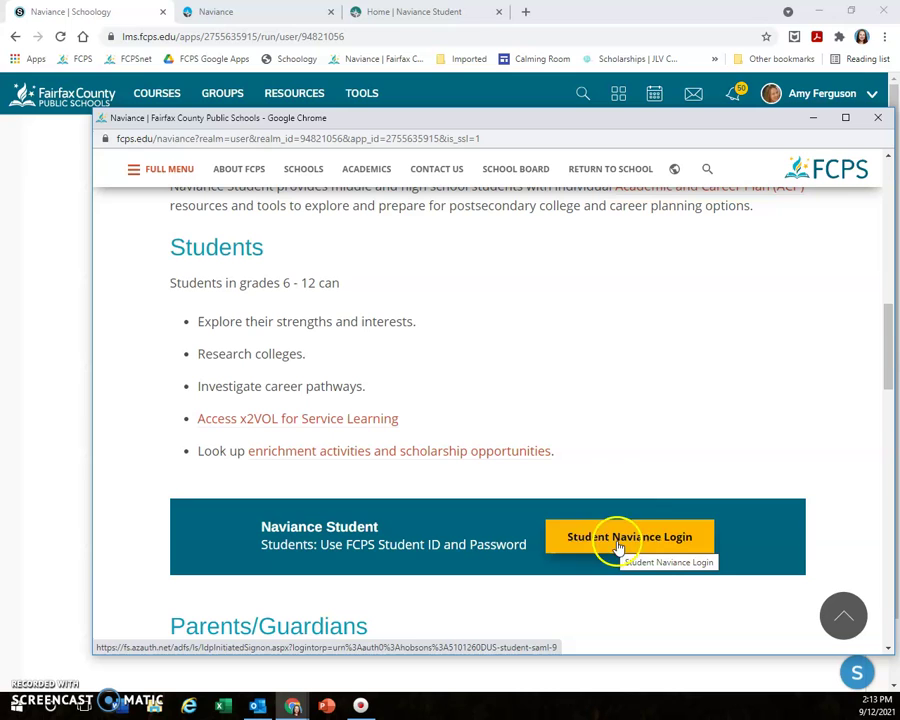
click(878, 119)
- Return to the Naviance dashboard and browse Getting Started, My Favorites, To-Dos and What's New
click(470, 12)
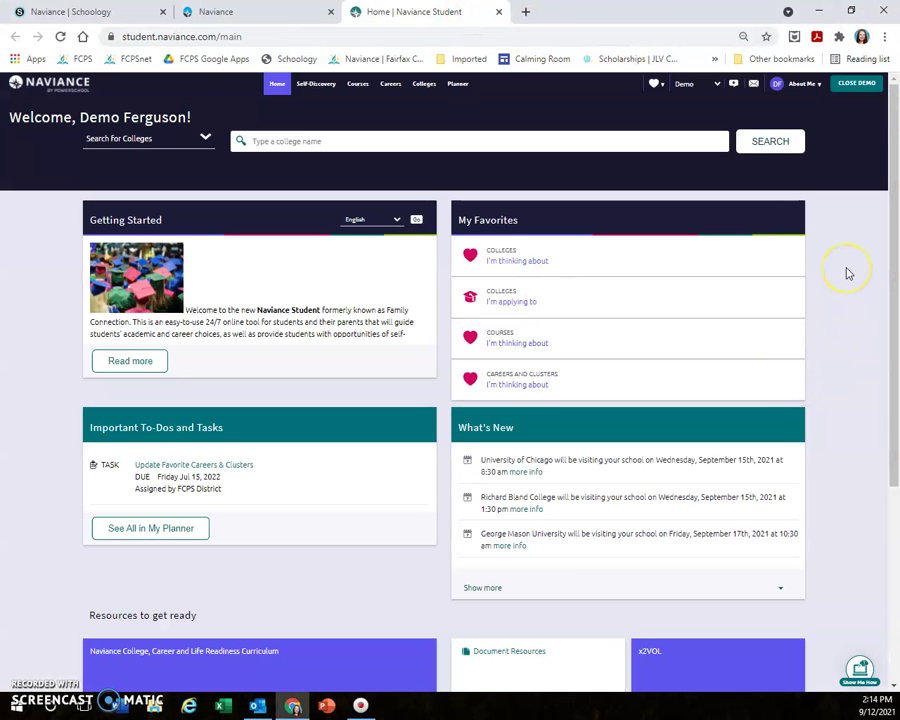
scroll(847, 273, down, 2)
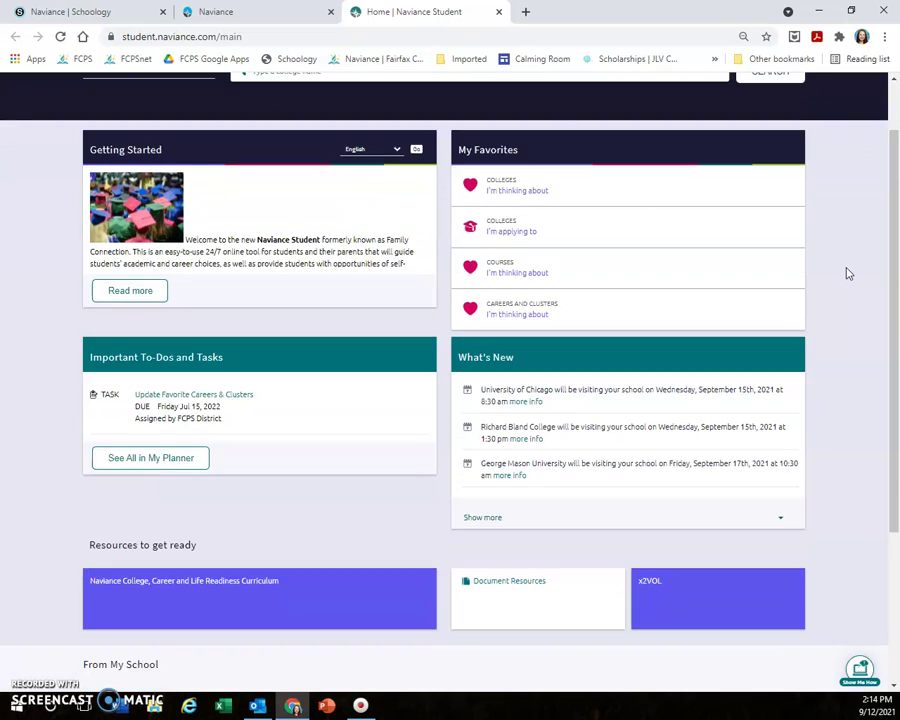
scroll(847, 273, down, 1)
scroll(847, 273, up, 2)
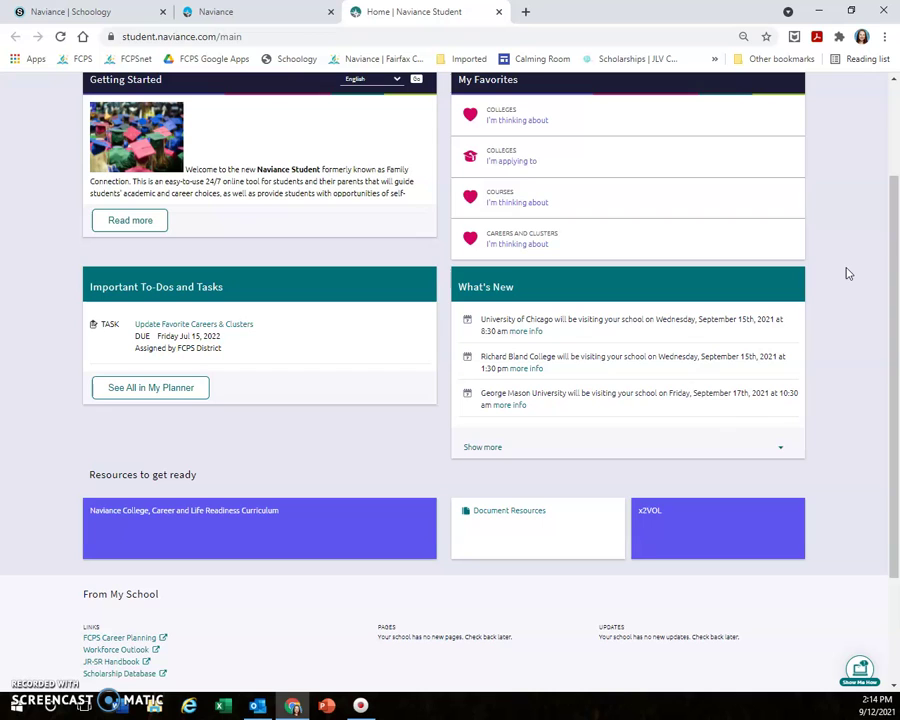
click(851, 261)
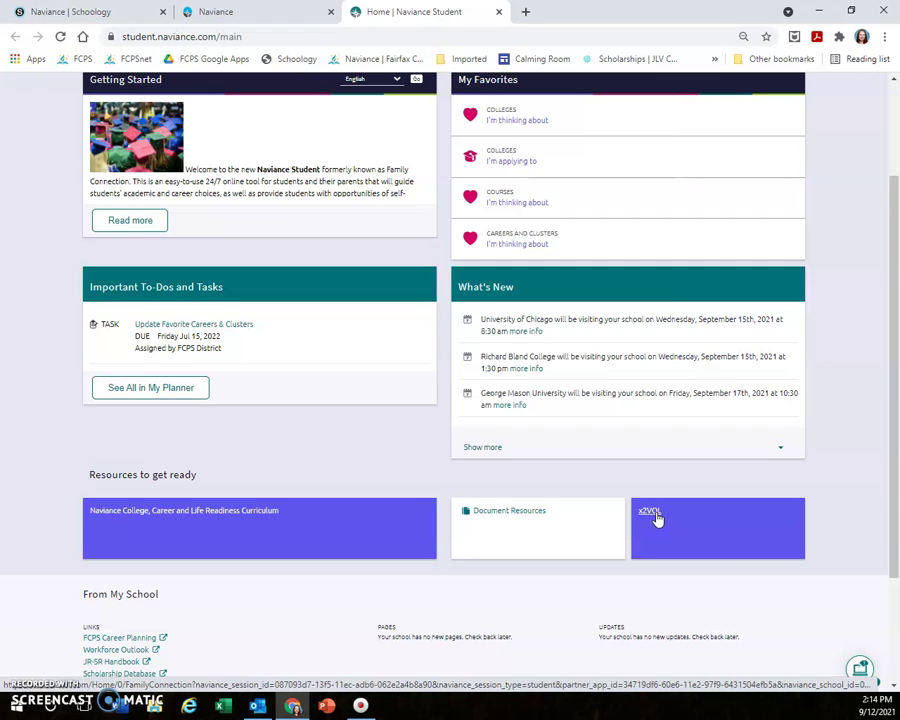
scroll(655, 517, up, 3)
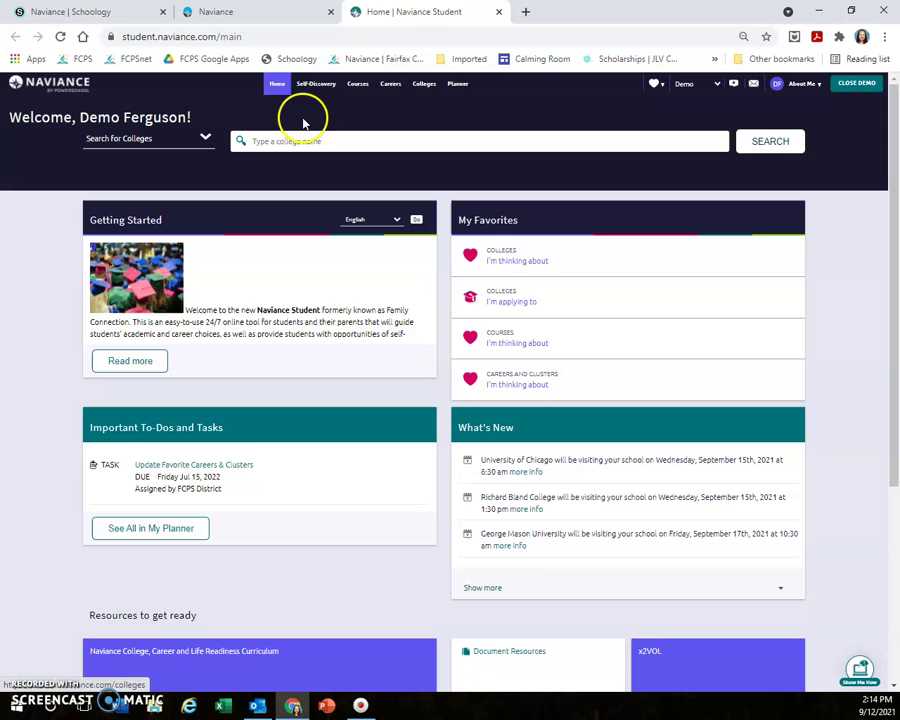
- Open Self-Discovery Home and view the Career Cluster Finder results
mouse_move(322, 87)
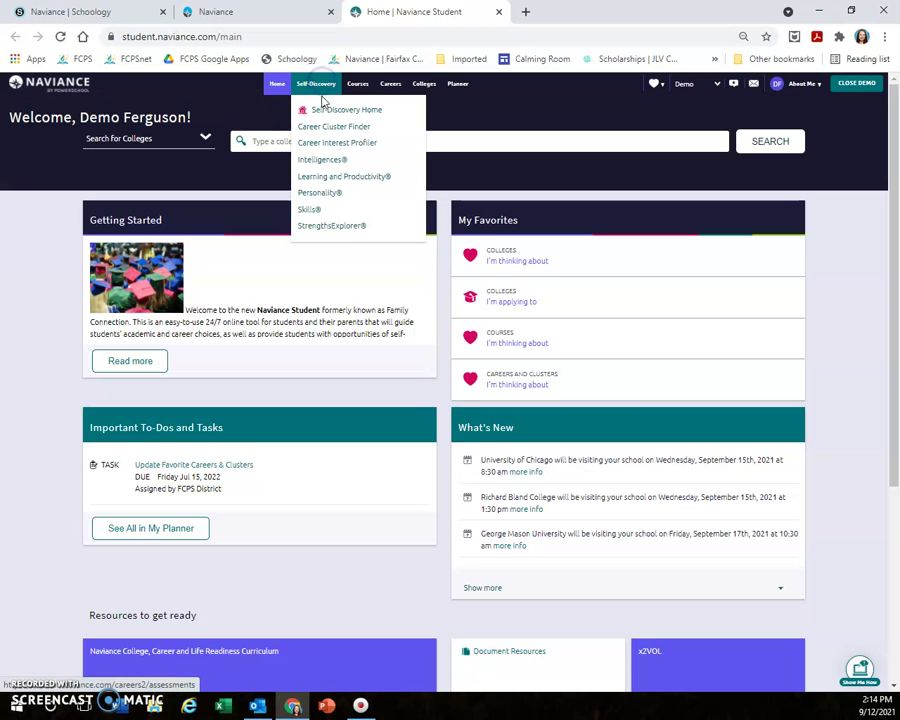
click(324, 110)
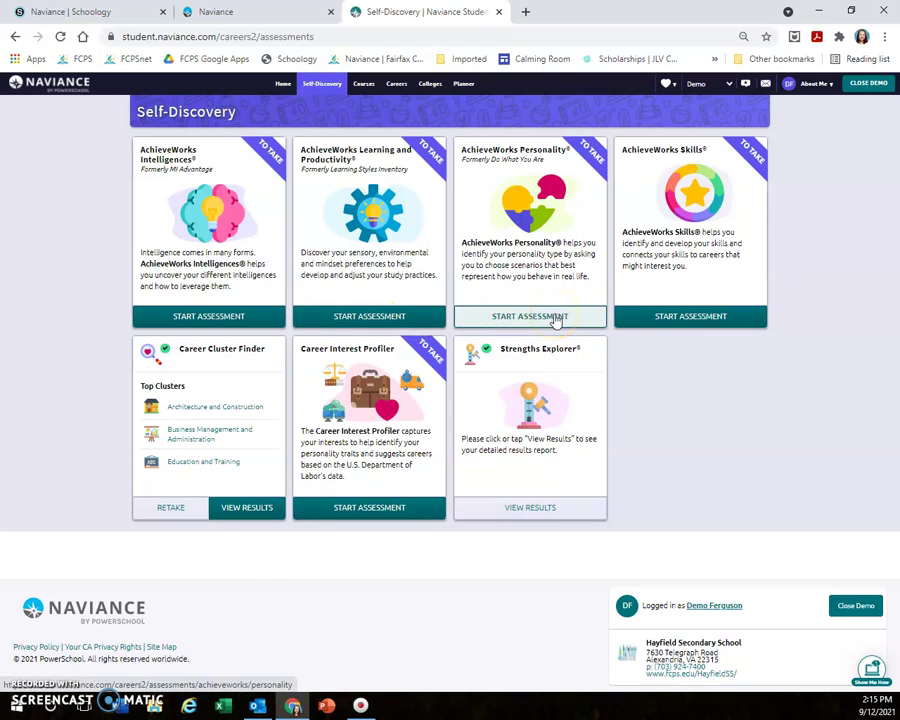
click(595, 518)
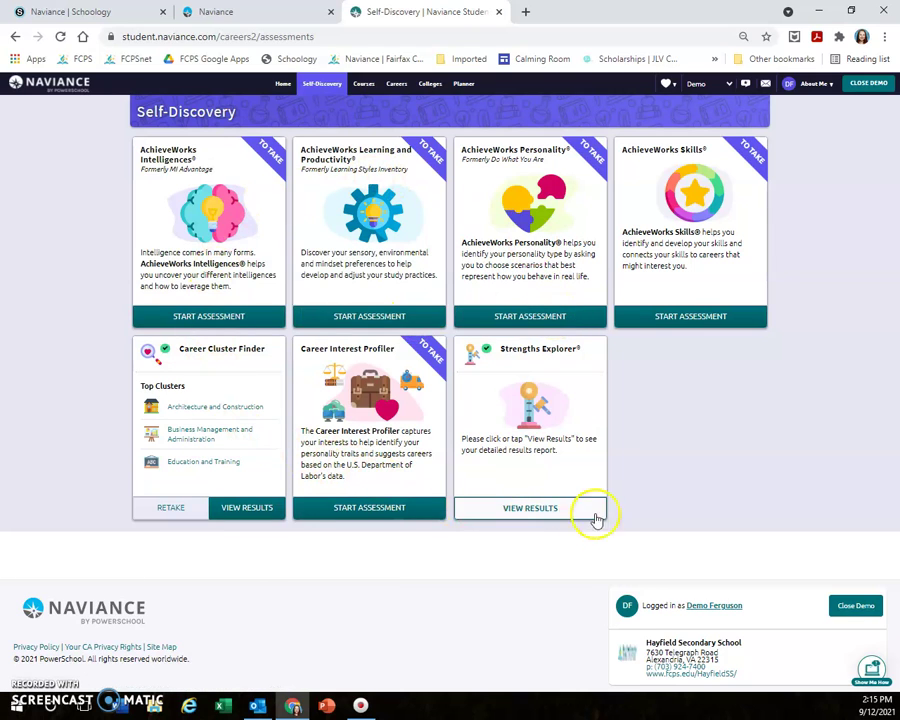
- Open Careers > Explore Careers and scroll through the career cards
click(395, 83)
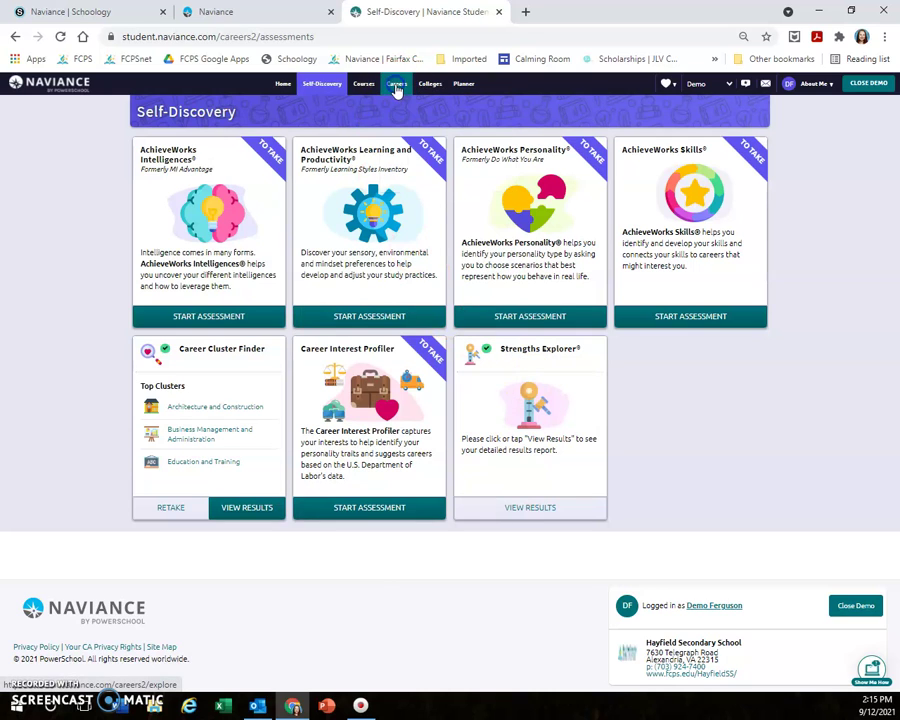
click(397, 88)
click(405, 134)
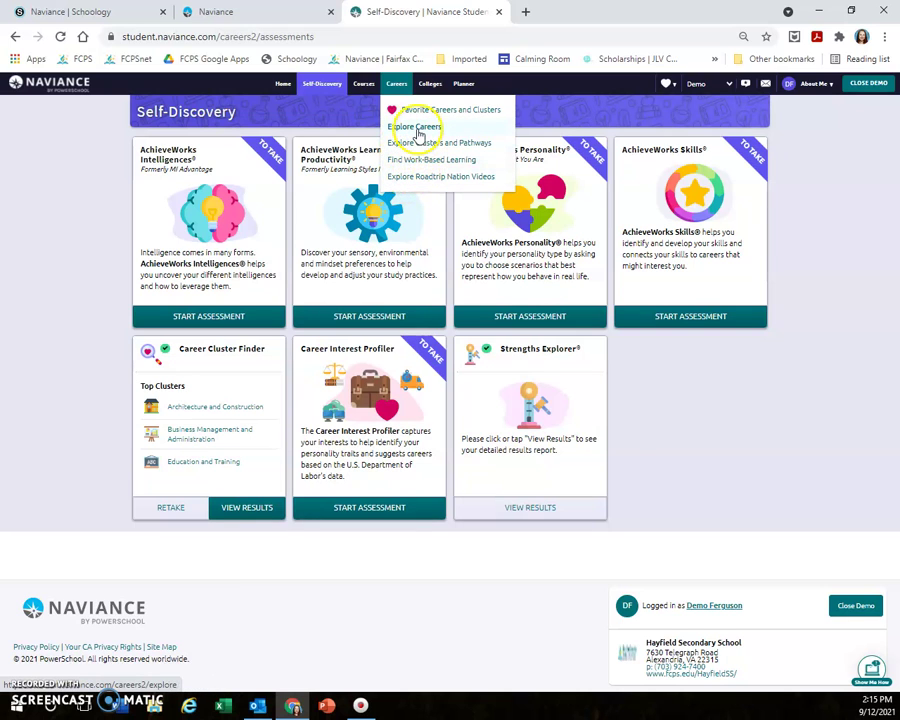
click(418, 135)
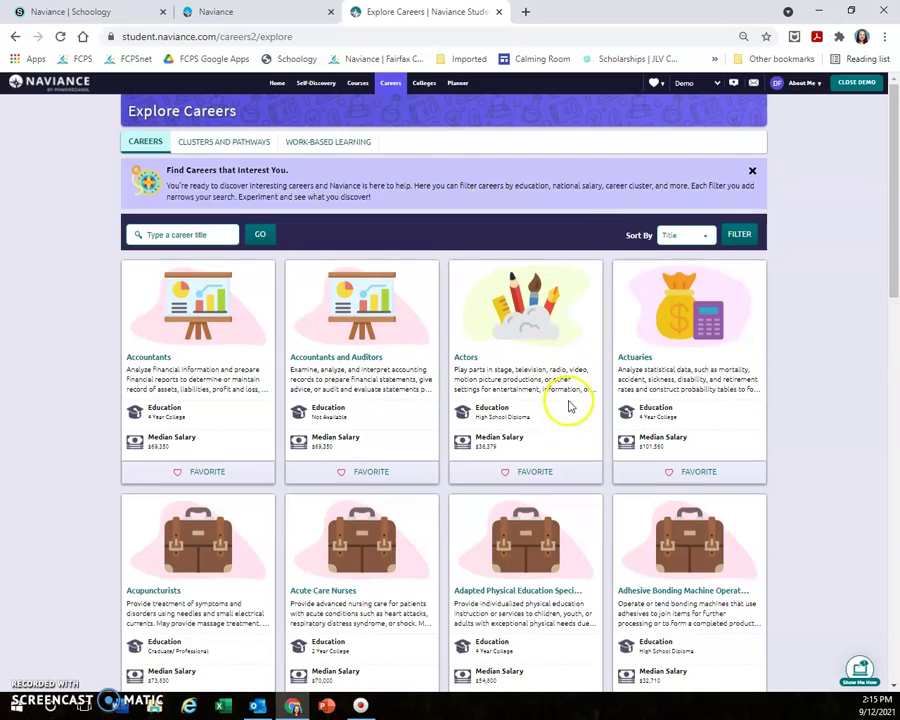
scroll(568, 410, down, 4)
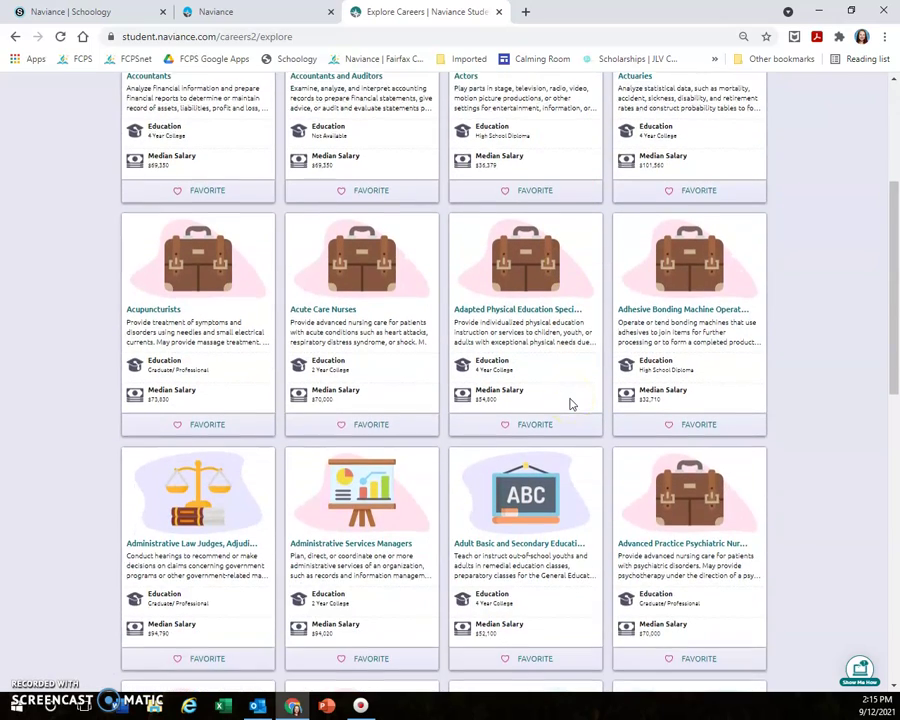
scroll(570, 404, down, 4)
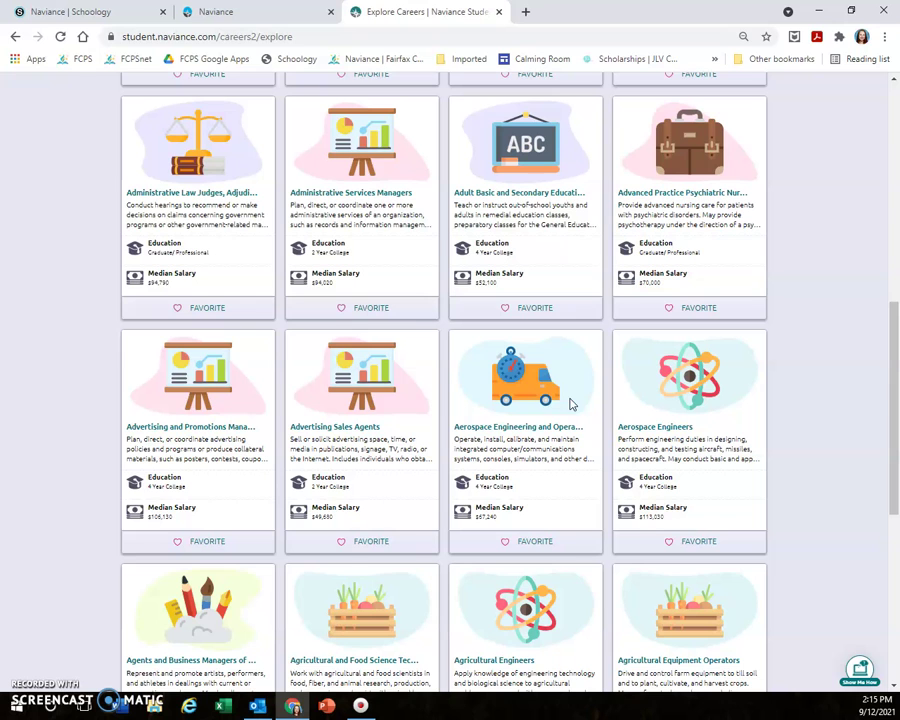
- Open Aerospace Engineers and review its overview, $113,030 median salary and state wages map
click(655, 427)
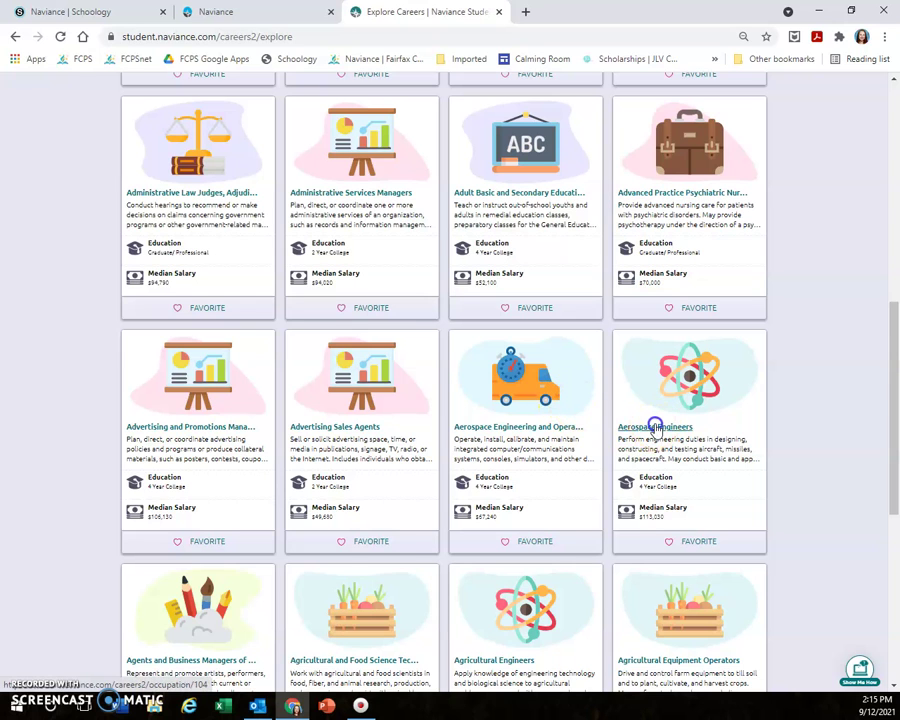
scroll(538, 344, down, 1)
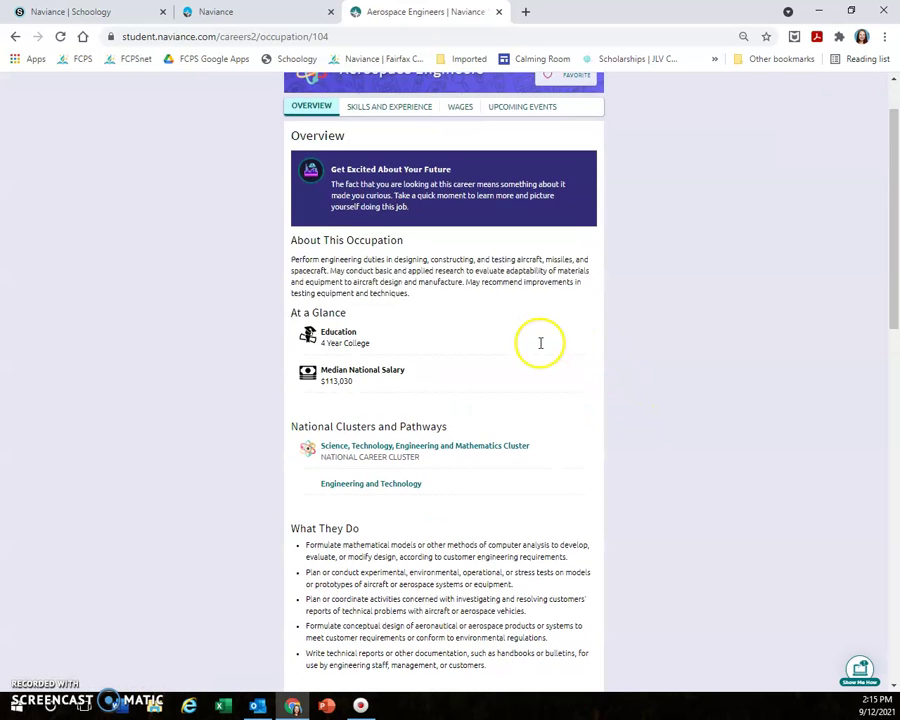
scroll(540, 343, down, 4)
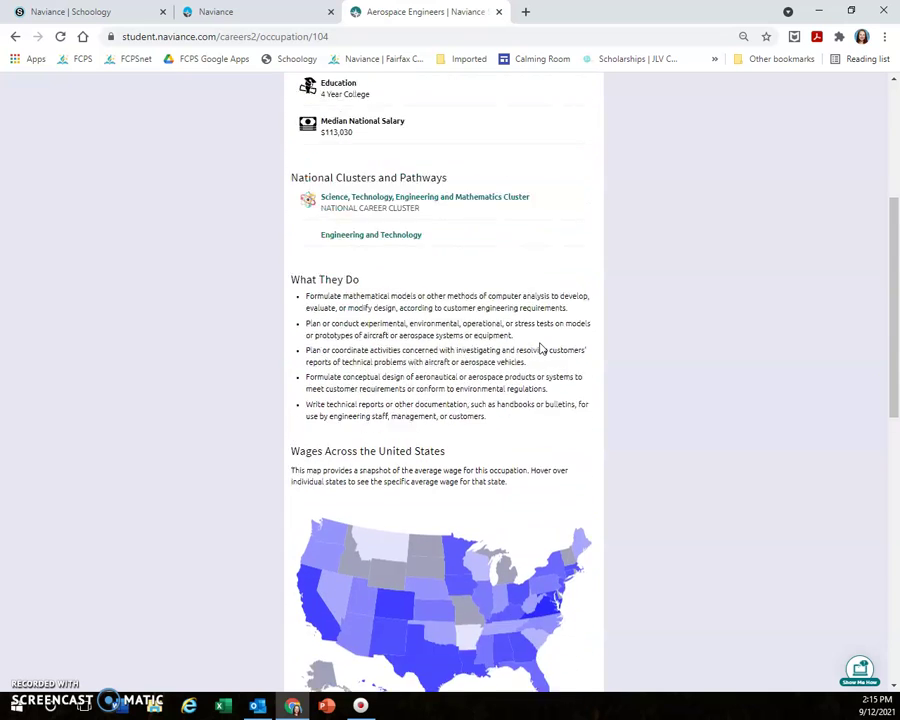
scroll(540, 348, down, 3)
scroll(540, 348, down, 2)
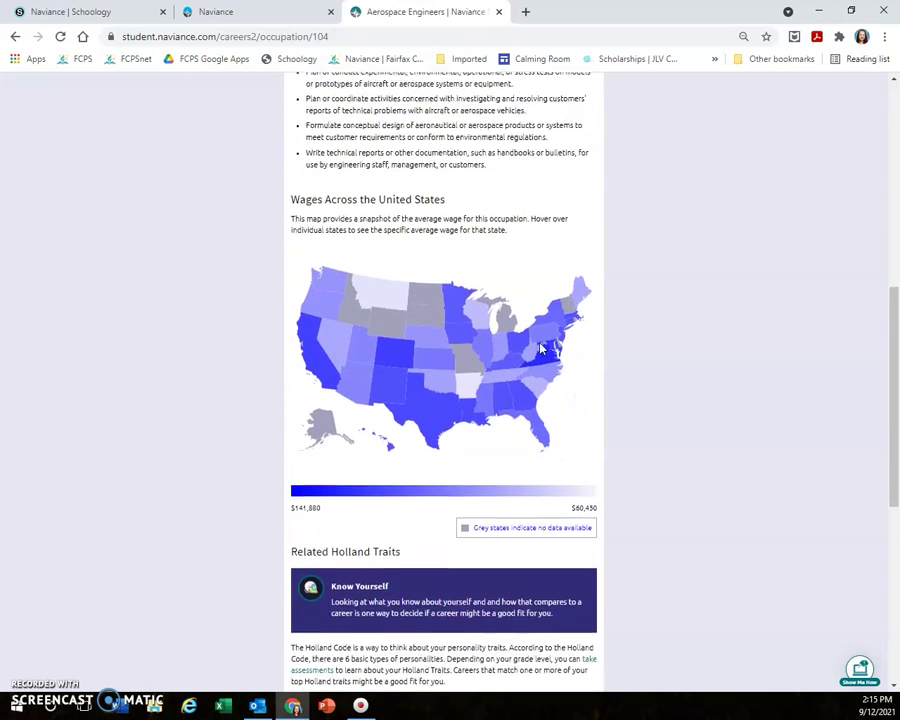
scroll(538, 348, down, 1)
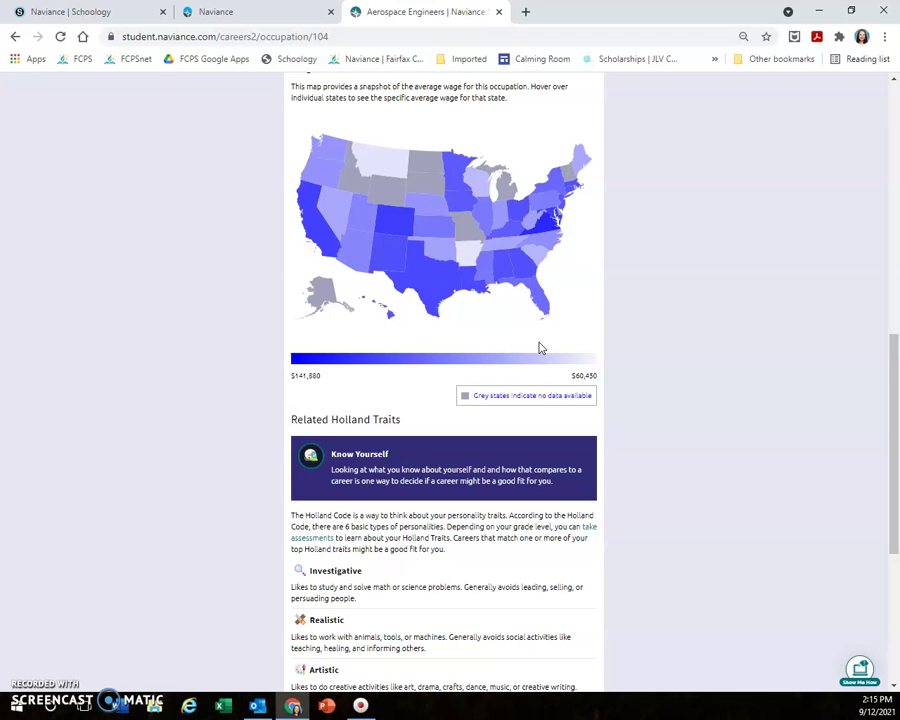
- Go back and expand Transportation, Distribution and Logistics under Clusters and Pathways
click(14, 36)
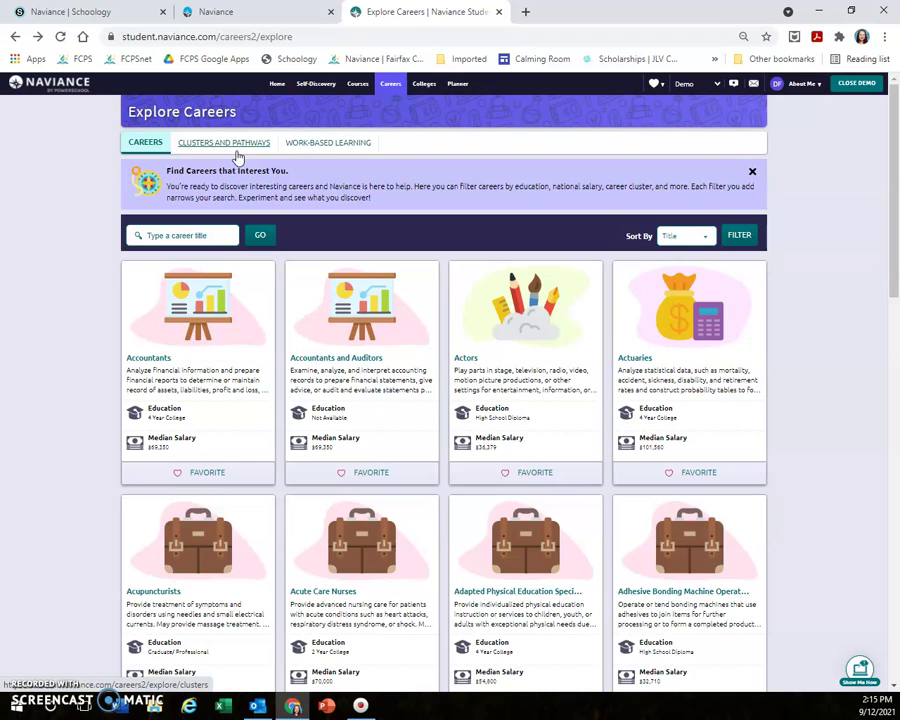
click(238, 150)
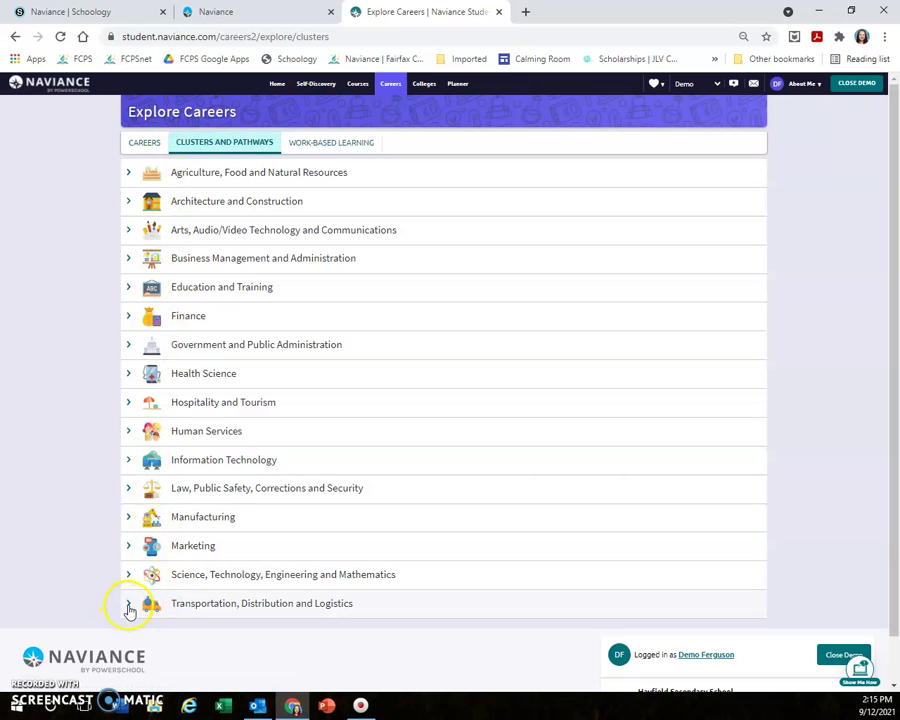
click(128, 605)
scroll(291, 476, down, 3)
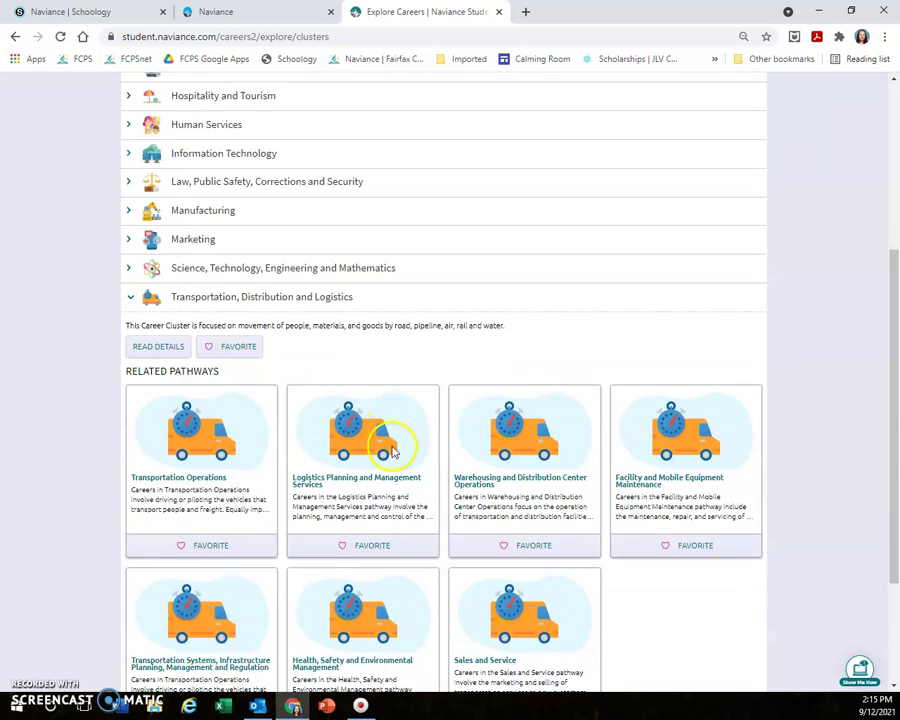
scroll(391, 450, down, 2)
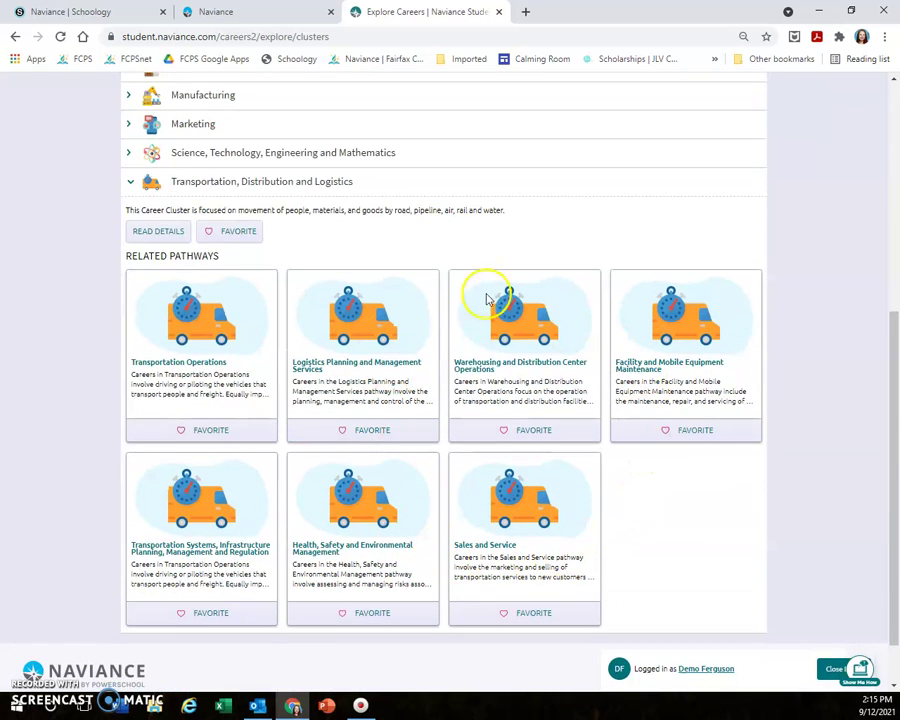
scroll(458, 287, up, 4)
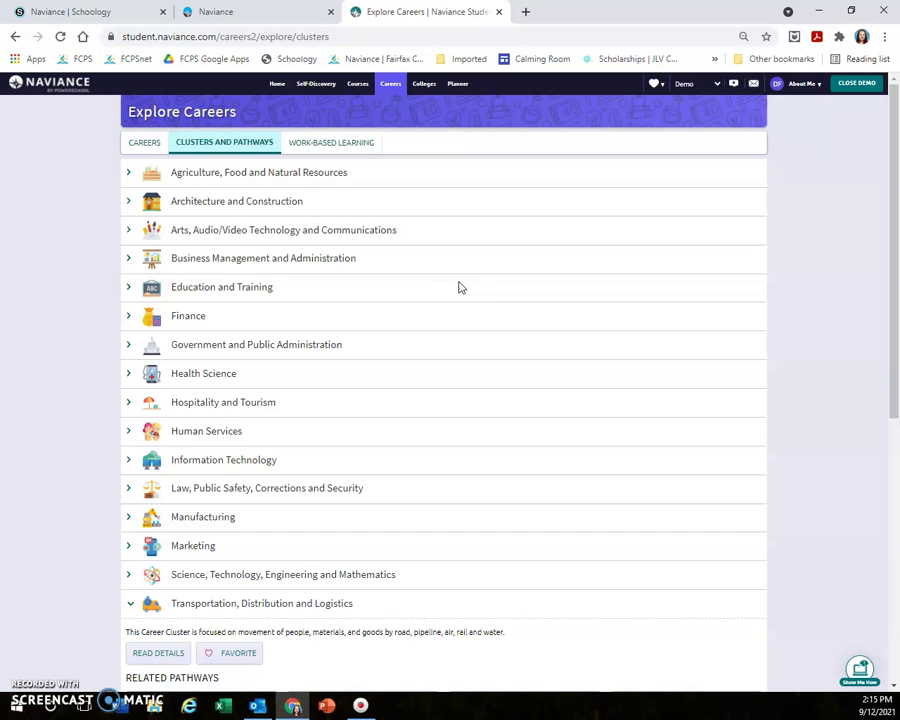
- Open Careers > Roadtrip Nation and browse the Interview Archive's recommended leaders
mouse_move(388, 89)
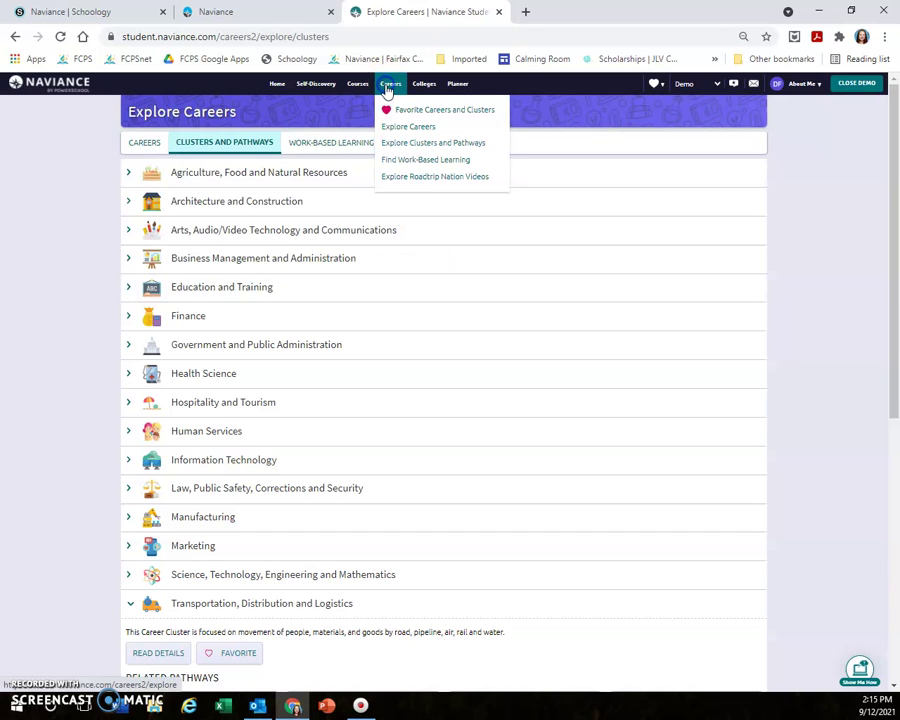
click(433, 185)
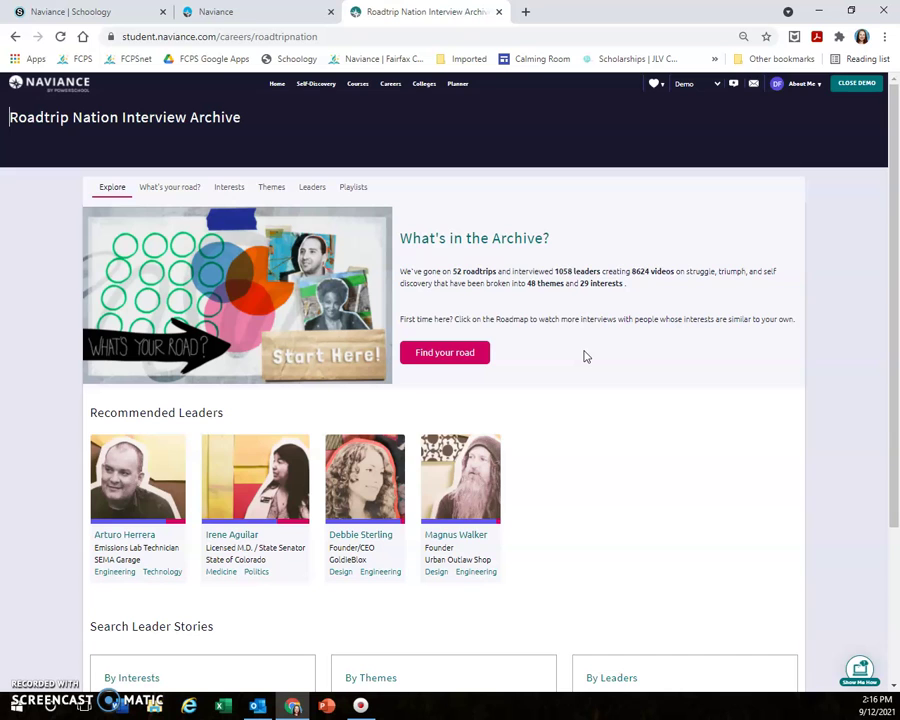
scroll(586, 356, down, 2)
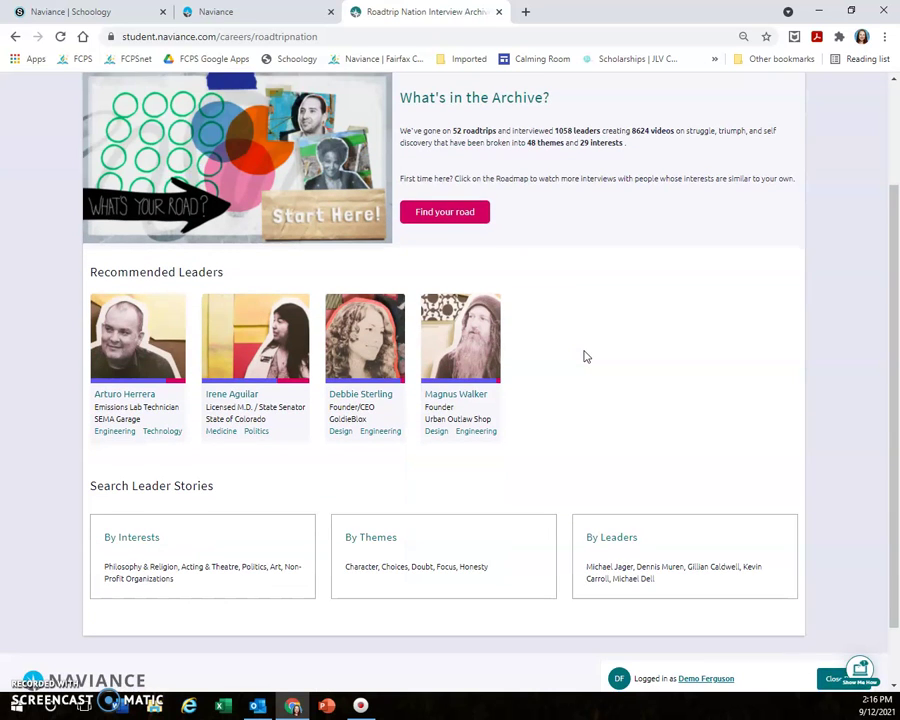
scroll(586, 356, up, 2)
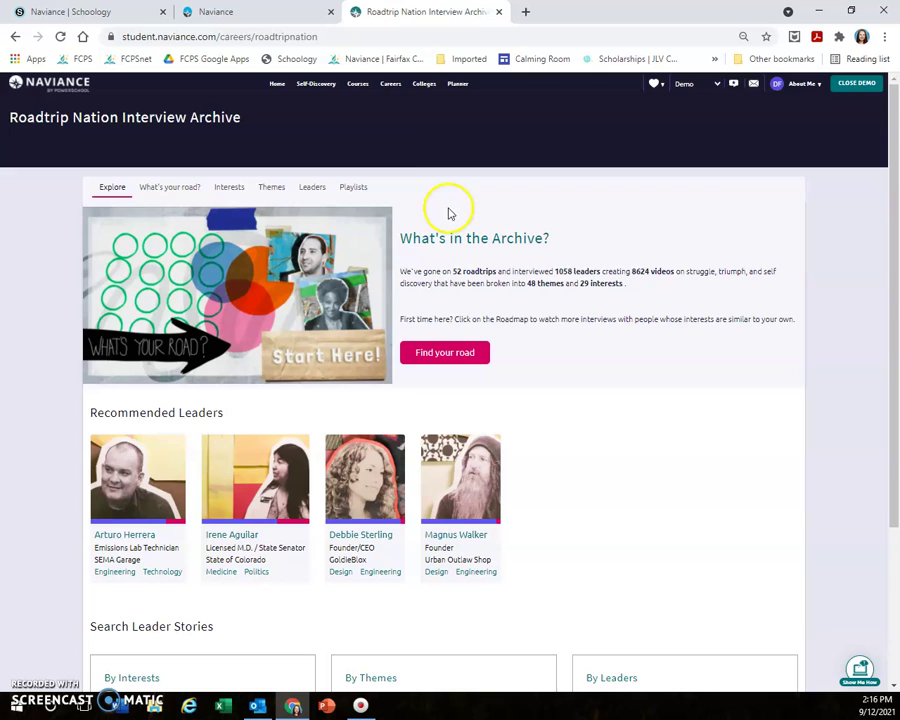
- Open Colleges > College Home and scroll through Find Your Fit, Research, Apply and Scholarships
click(423, 87)
click(229, 111)
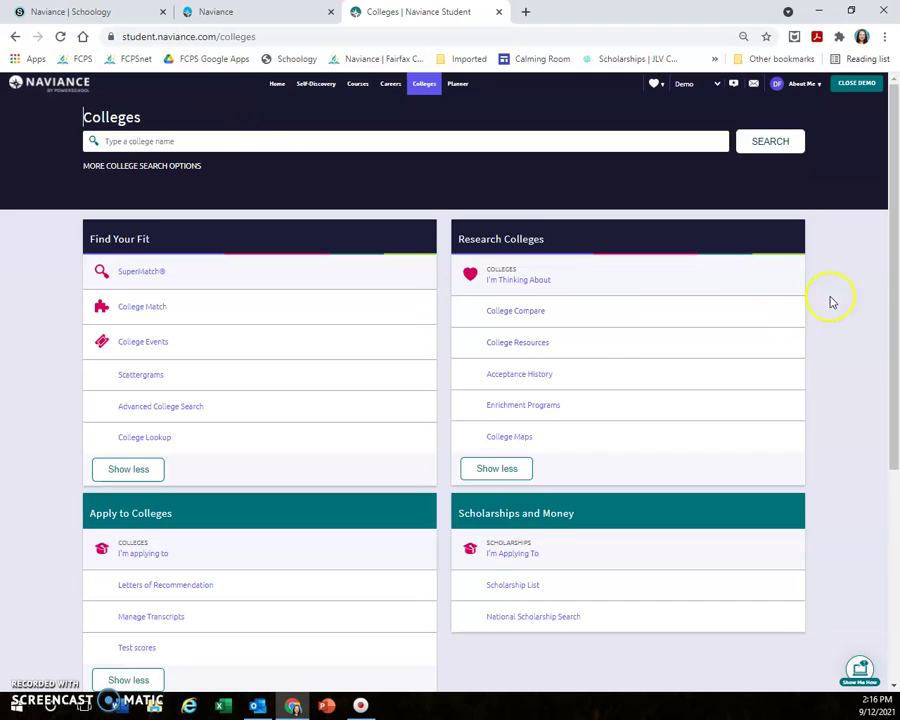
scroll(866, 268, down, 2)
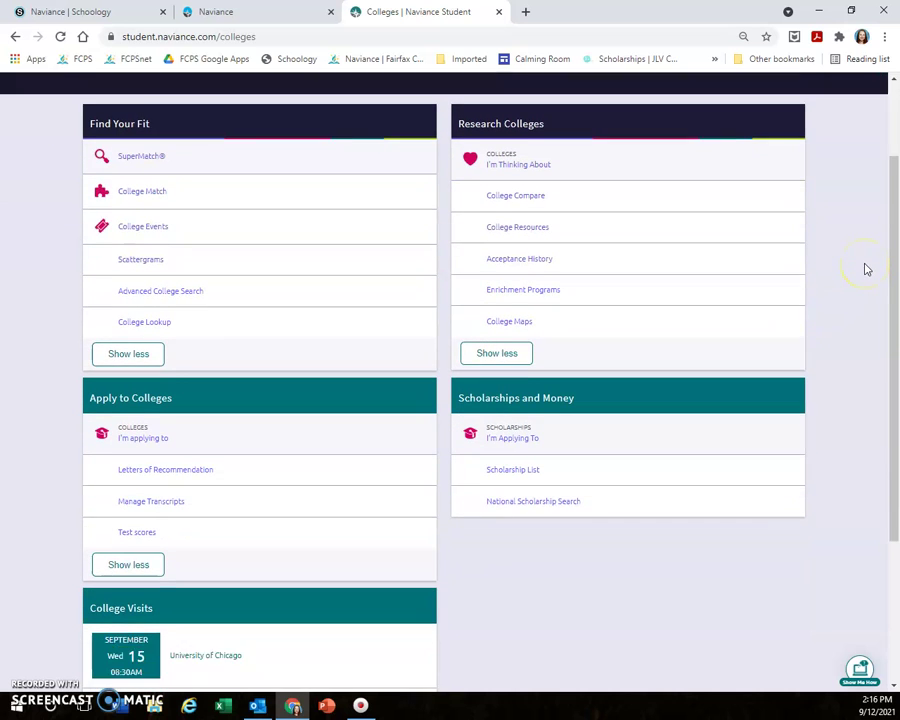
scroll(866, 268, up, 2)
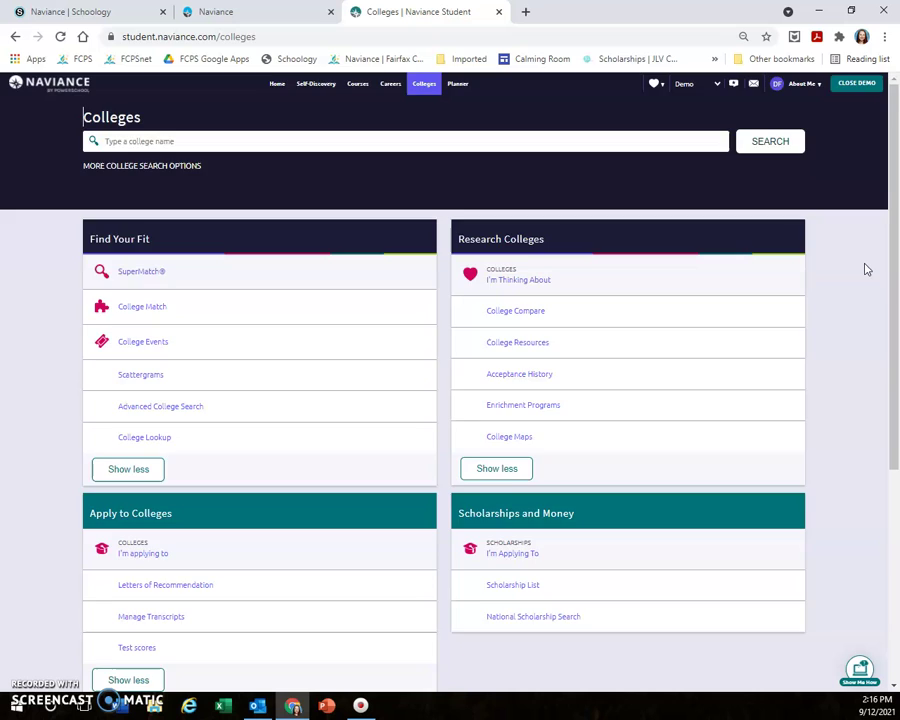
scroll(866, 268, down, 2)
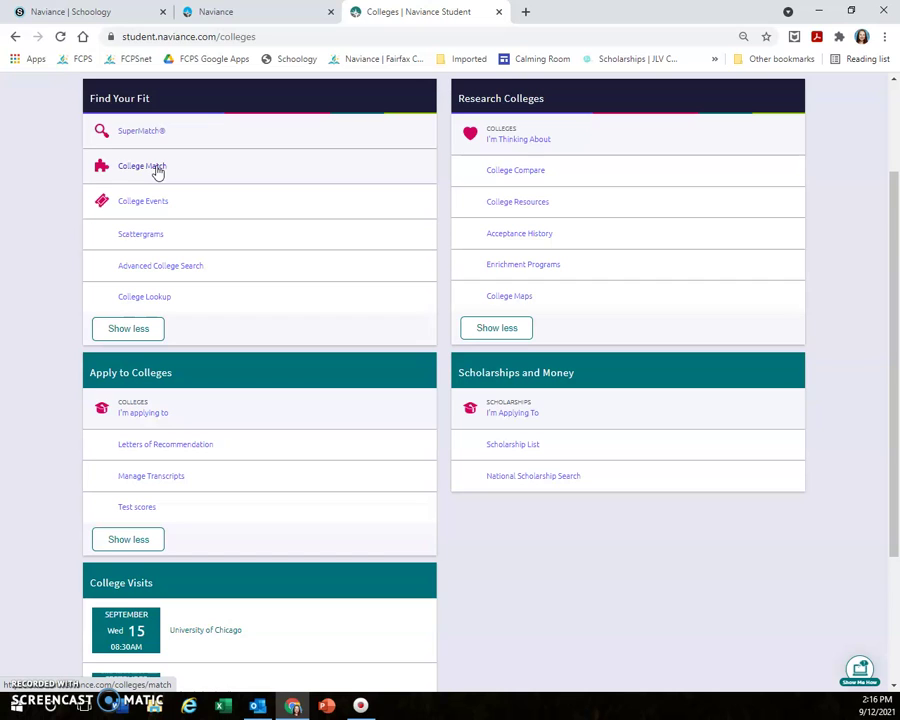
click(153, 236)
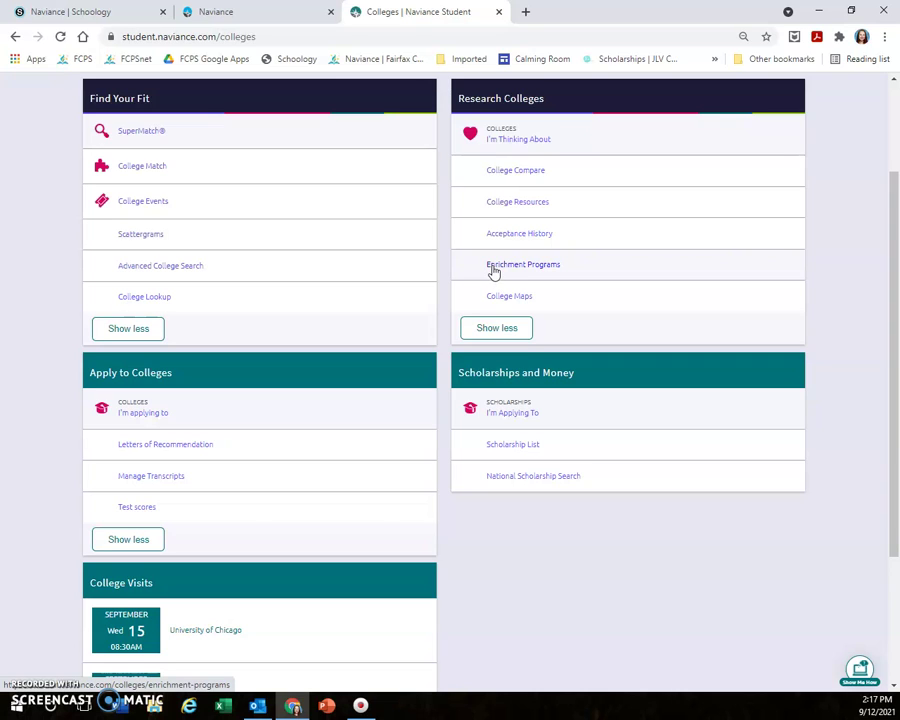
- Filter Enrichment Programs to the Computer science category, showing 8 programs
click(494, 270)
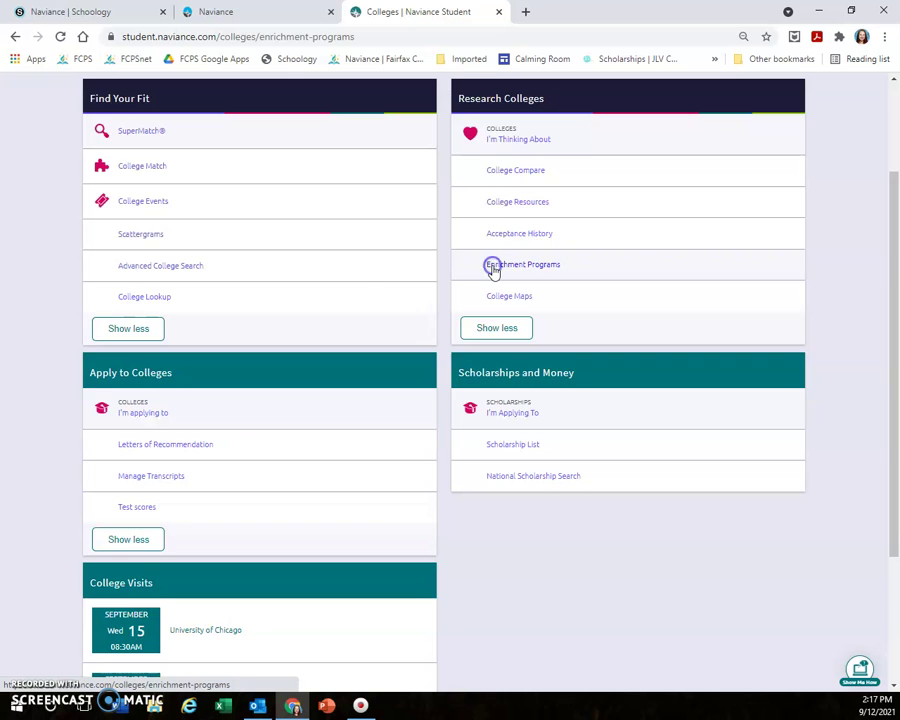
click(498, 269)
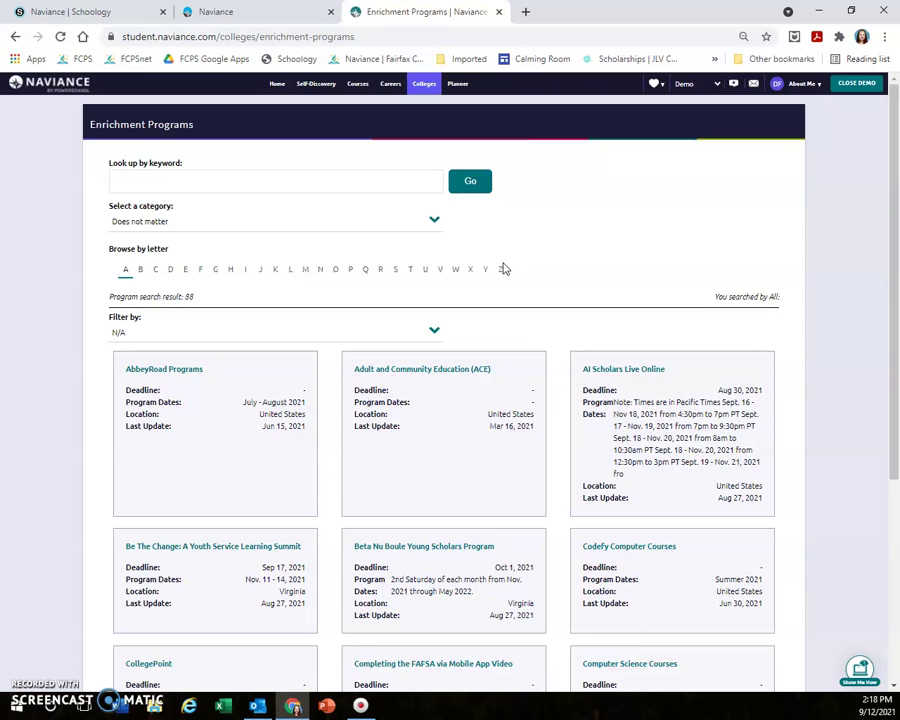
click(434, 222)
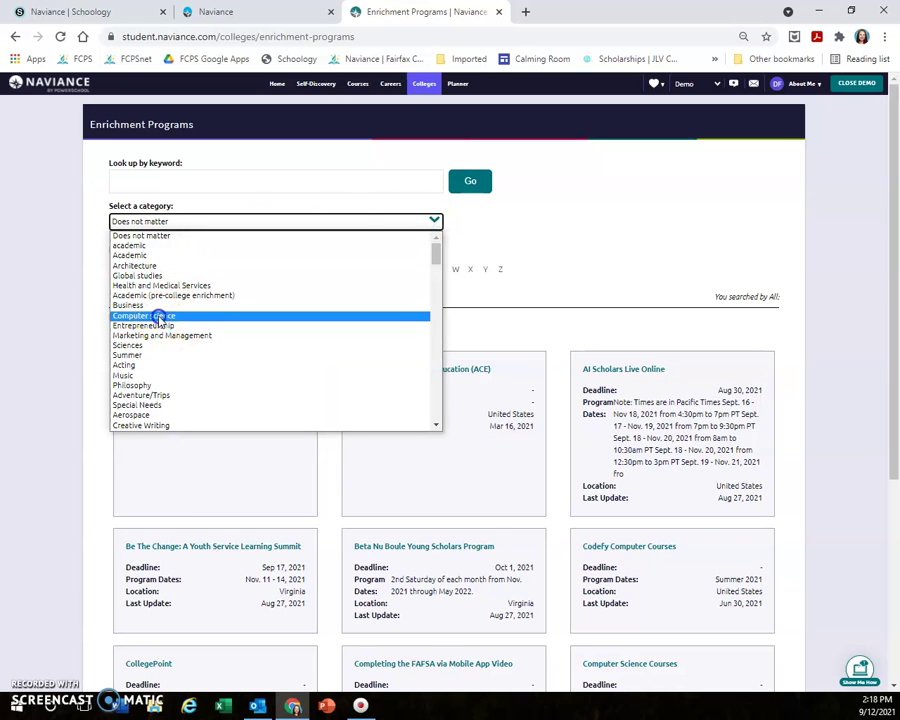
click(157, 315)
scroll(466, 325, down, 3)
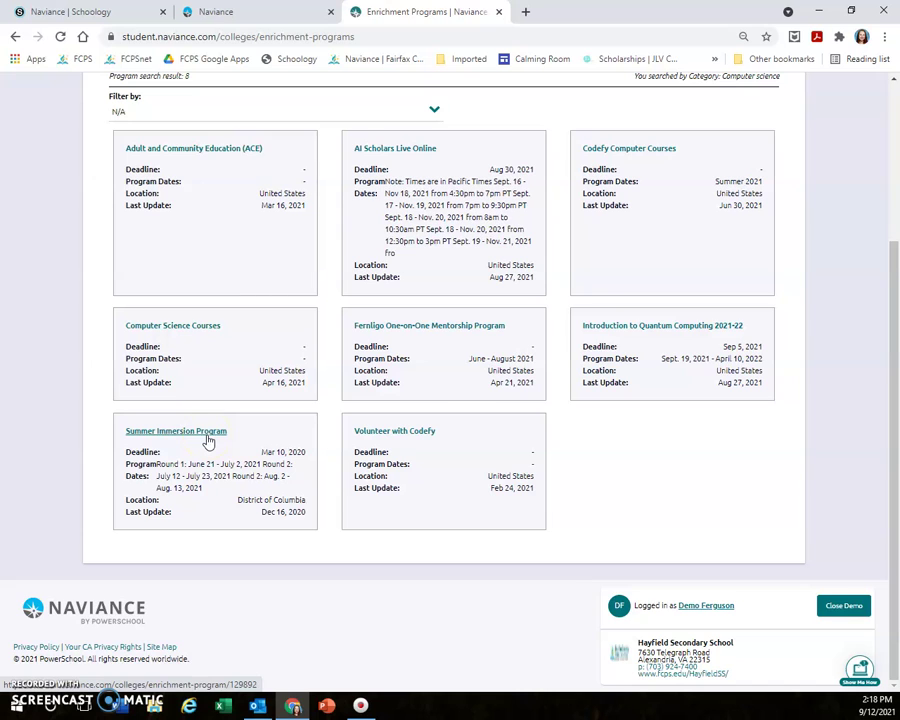
scroll(208, 441, up, 1)
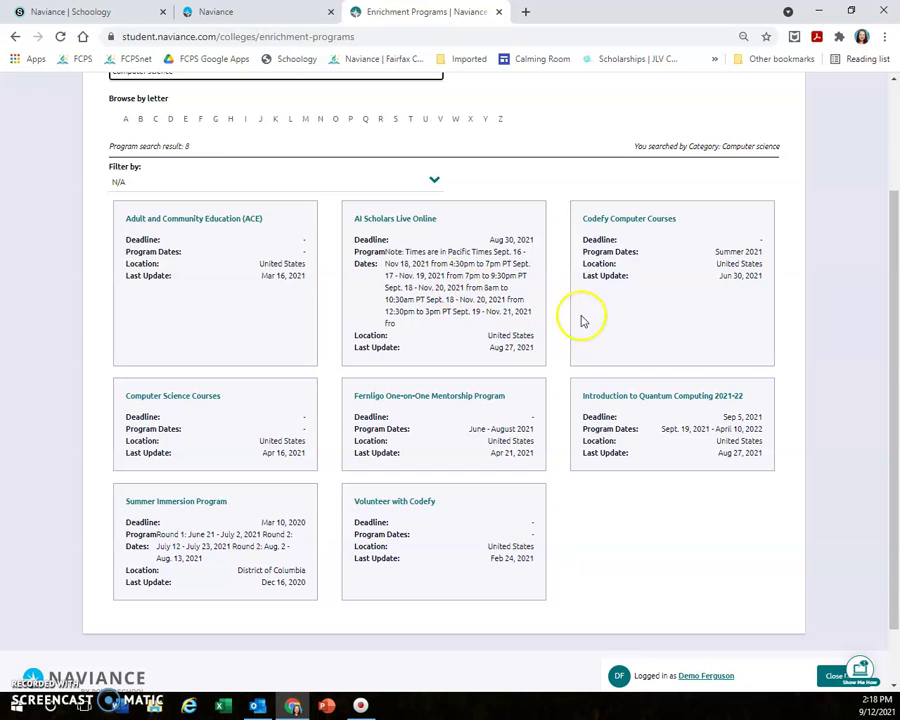
- View details of Introduction to Quantum Computing 2021-22, then return to the list
click(616, 396)
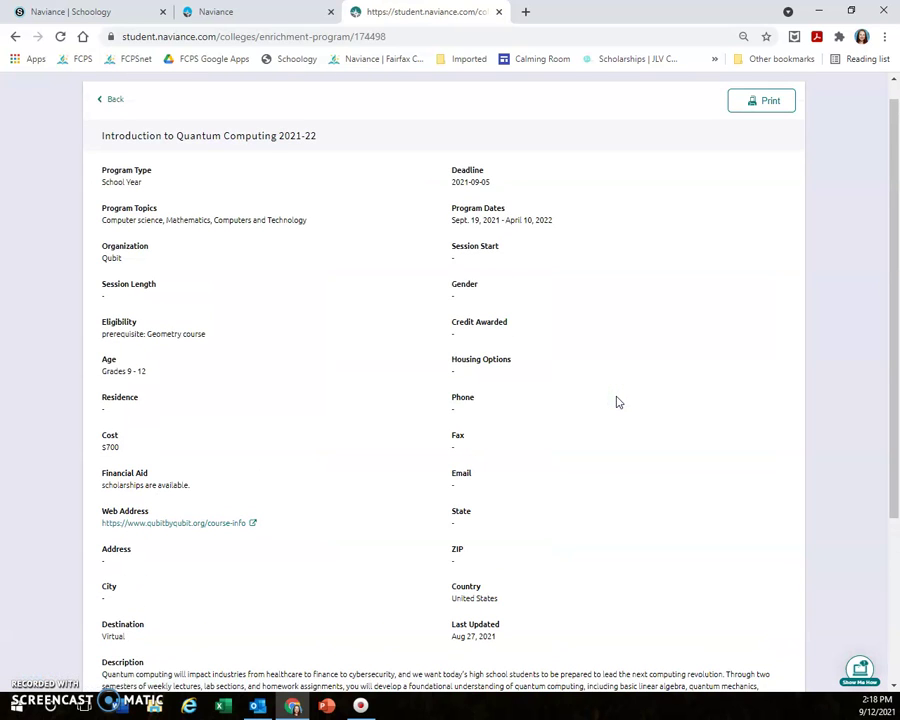
scroll(401, 265, down, 2)
scroll(401, 268, down, 3)
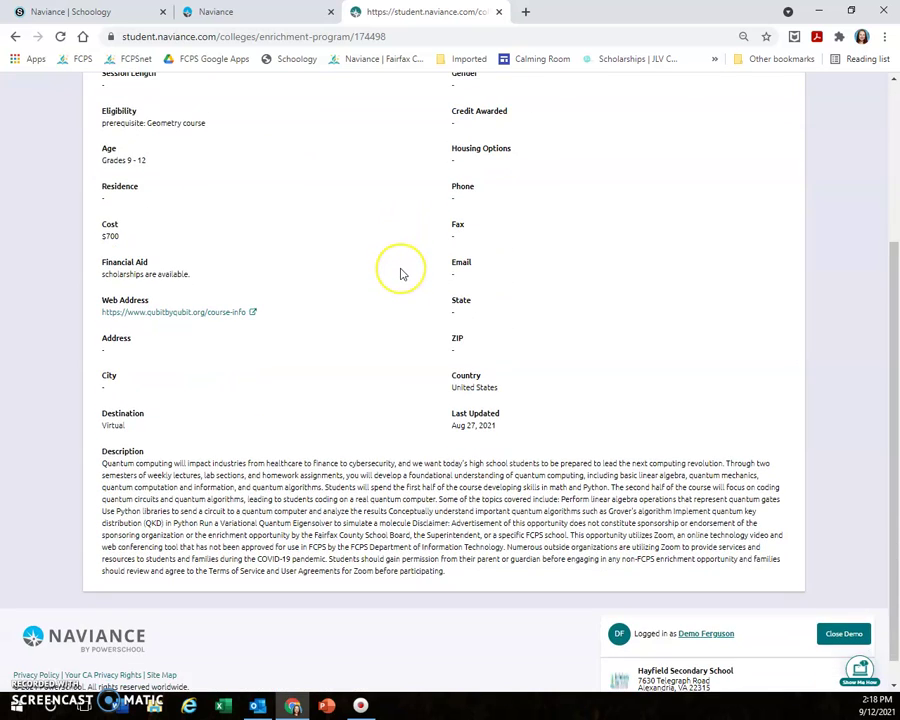
scroll(401, 270, up, 6)
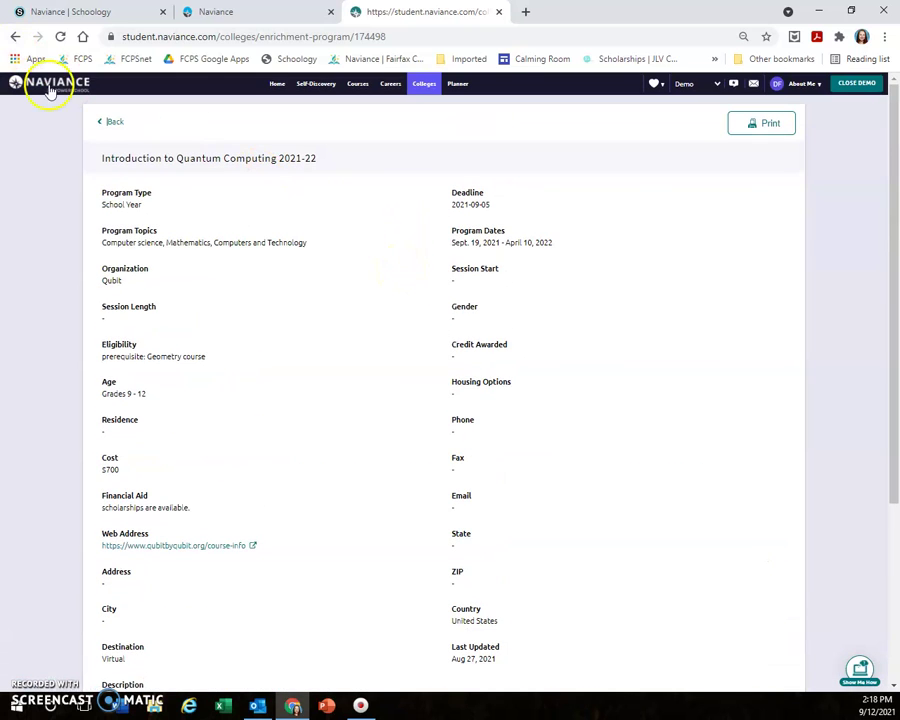
click(112, 122)
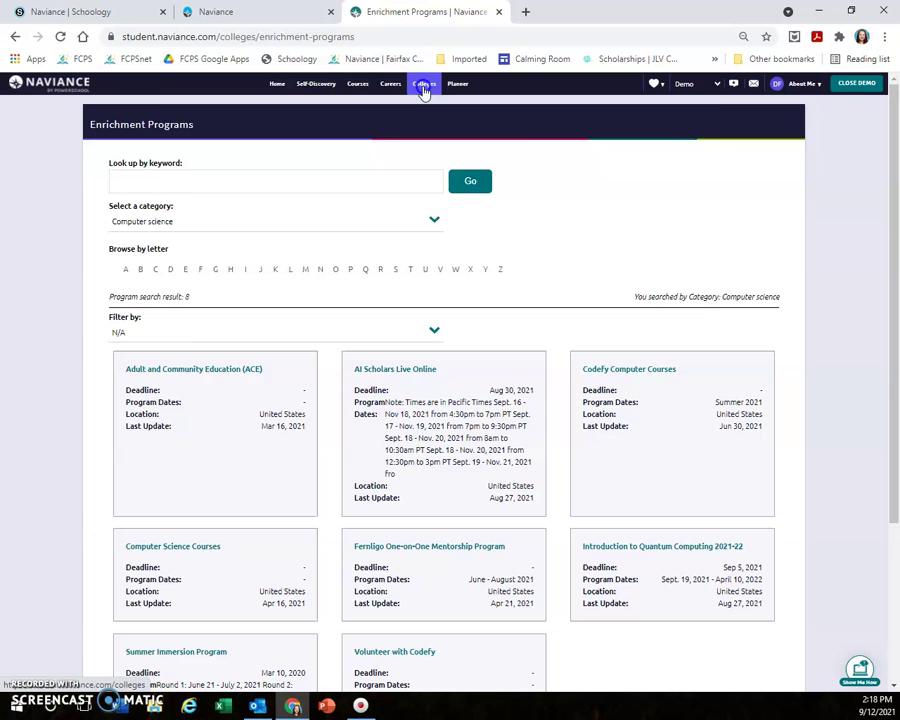
- Return to College Home and scroll to College Visits for University of Chicago and Richard Bland College
mouse_move(422, 85)
click(228, 114)
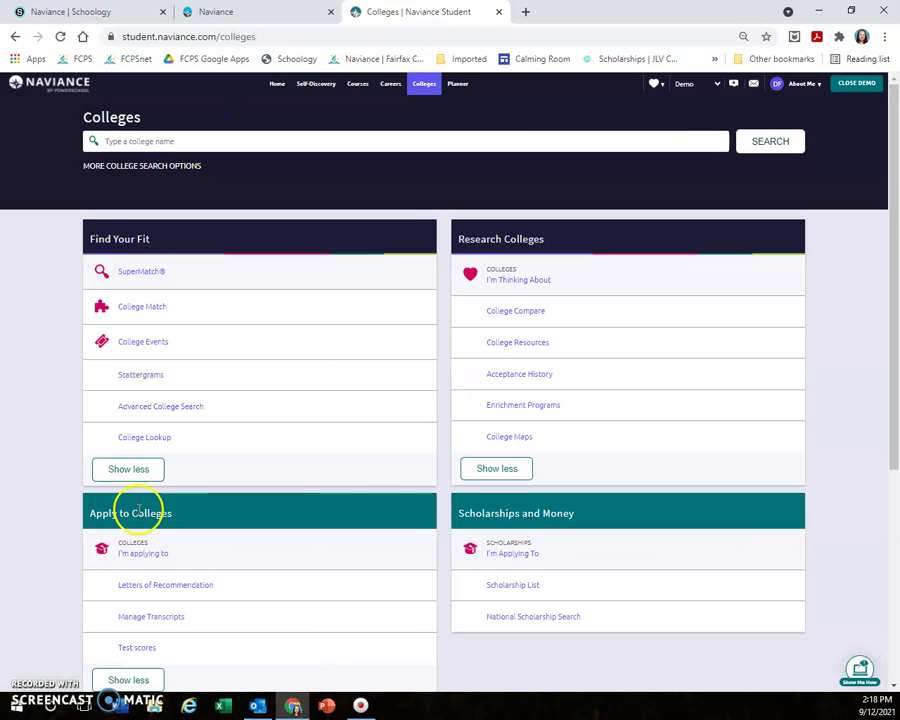
scroll(272, 375, down, 2)
scroll(272, 363, down, 3)
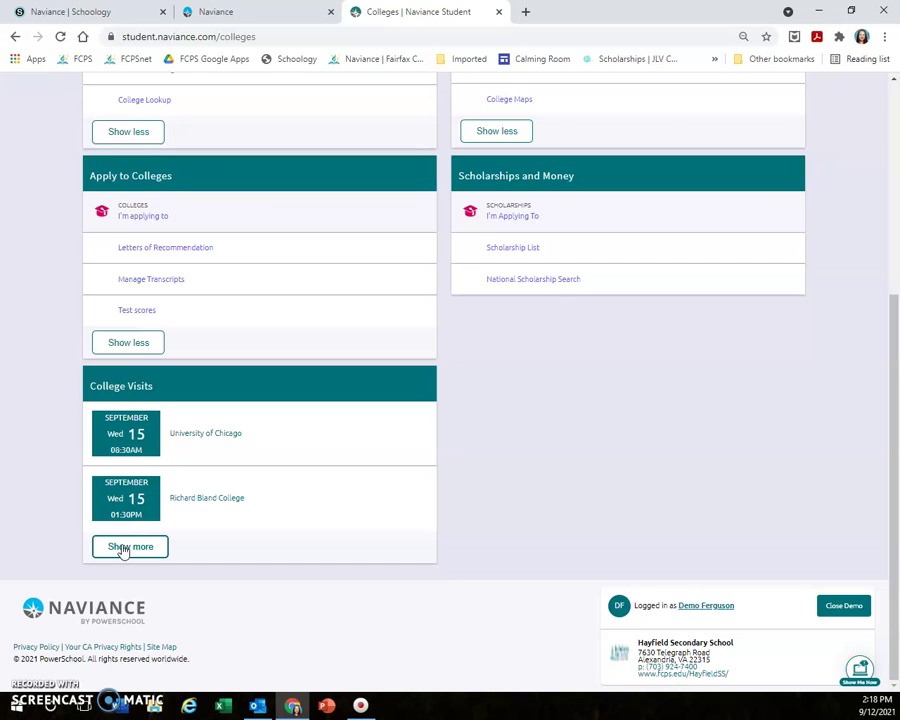
- Show all College Visits and review dates and deadlines, e.g. Gettysburg College on September 29
click(122, 548)
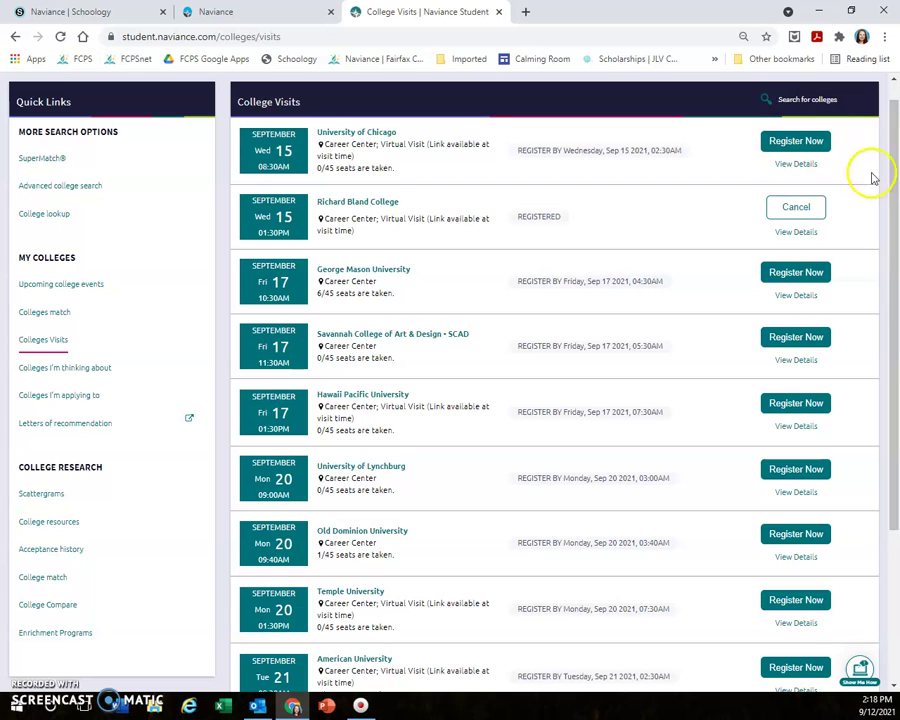
drag(895, 115, 877, 238)
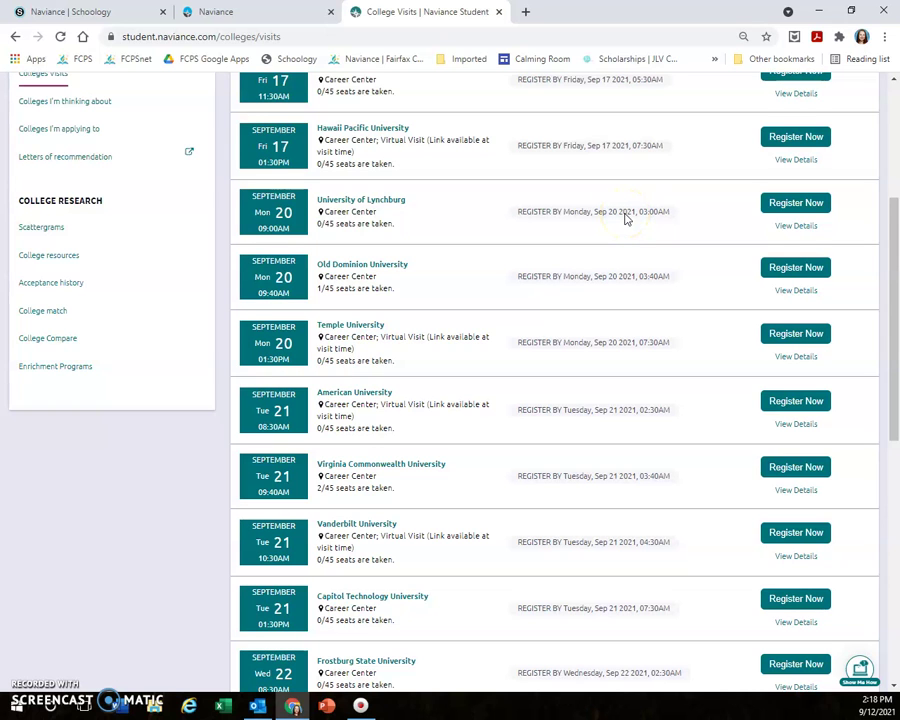
scroll(625, 218, down, 6)
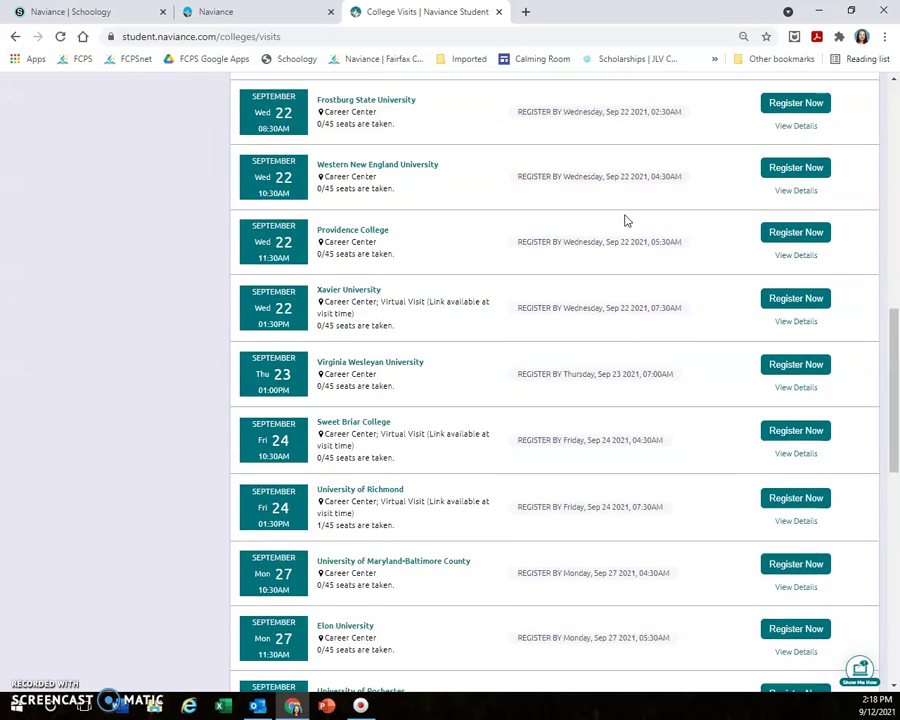
scroll(625, 221, down, 5)
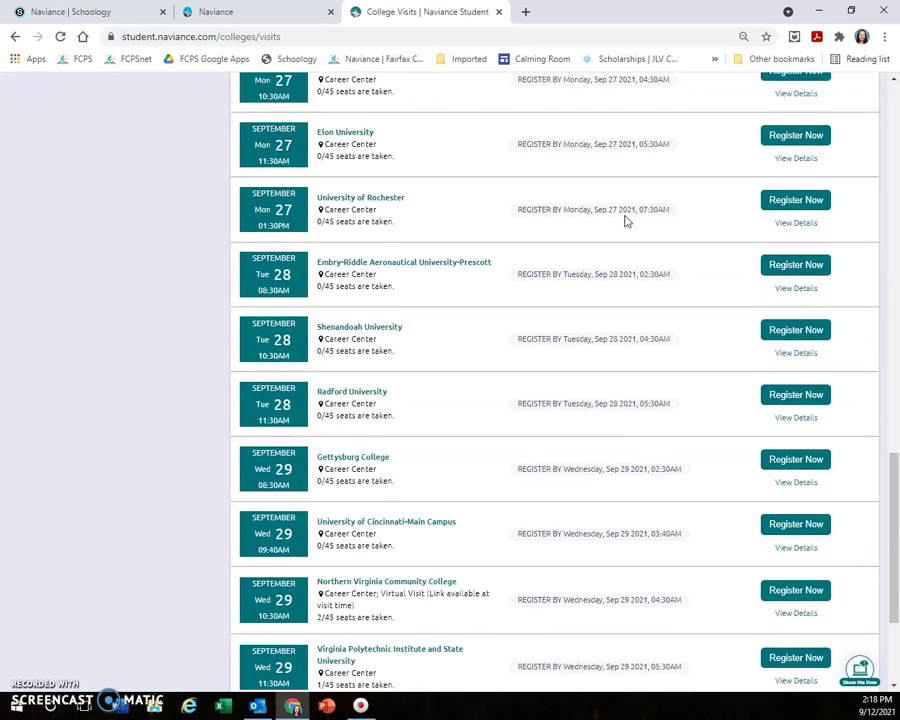
scroll(625, 224, down, 1)
click(617, 219)
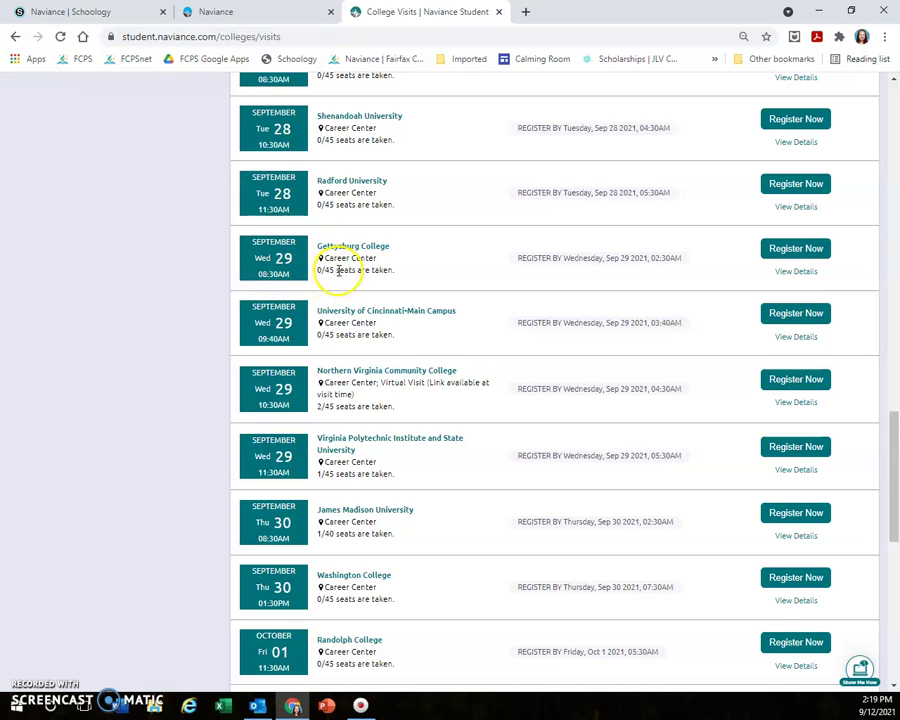
- Register for the Sep 29 Gettysburg College visit and scroll to review the registered visits
click(777, 253)
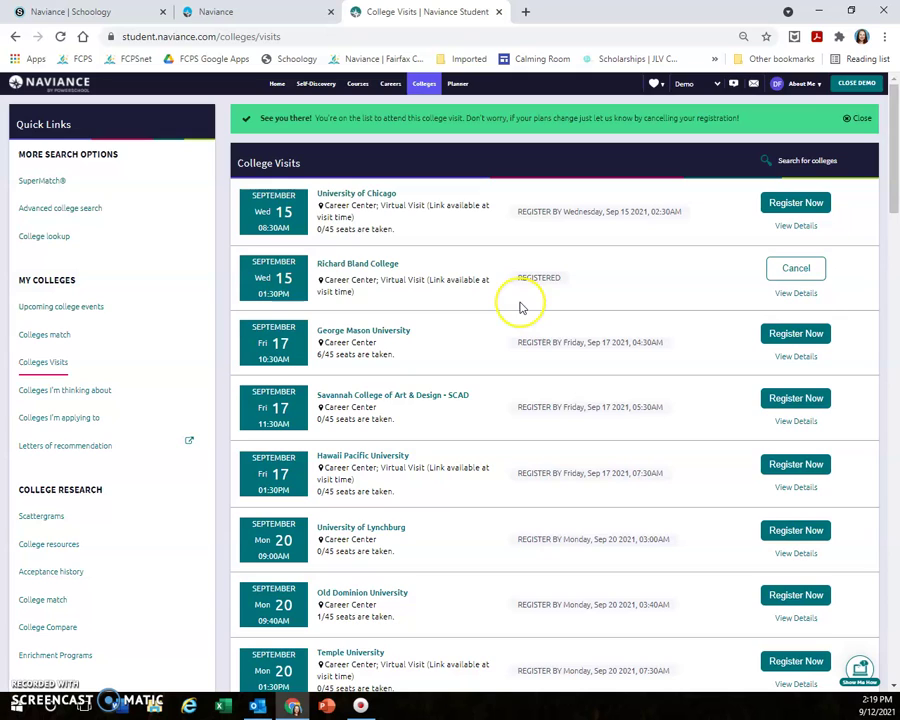
scroll(516, 304, down, 2)
scroll(520, 307, down, 4)
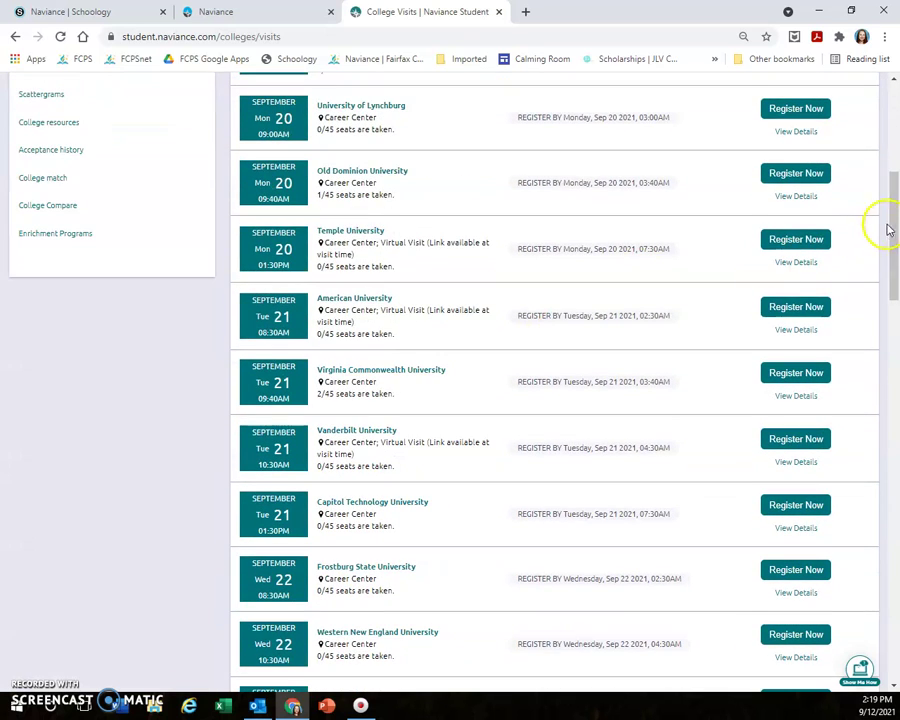
drag(891, 201, 897, 420)
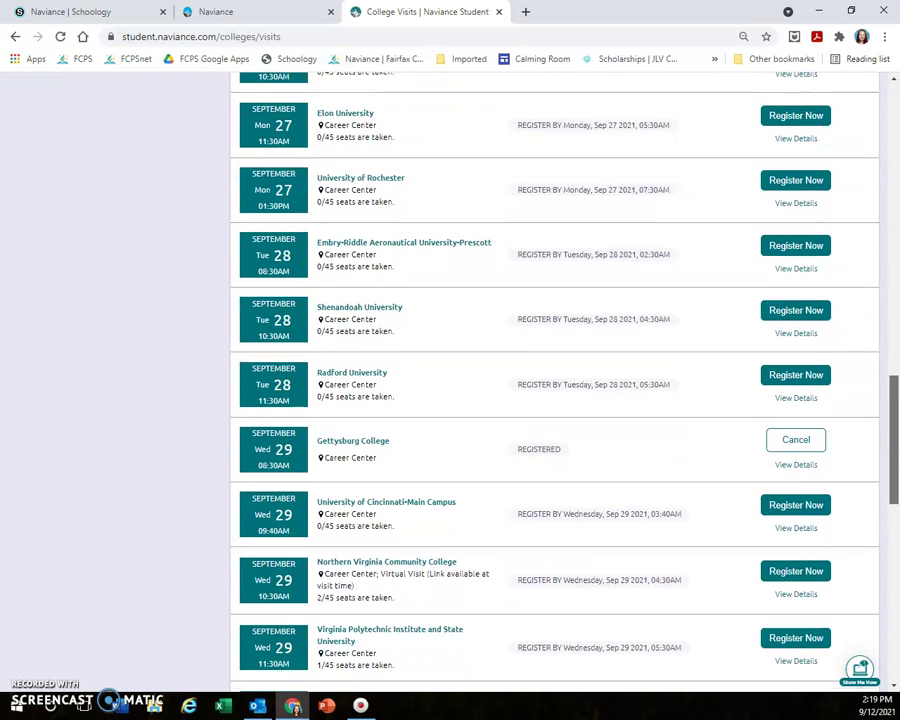
click(796, 465)
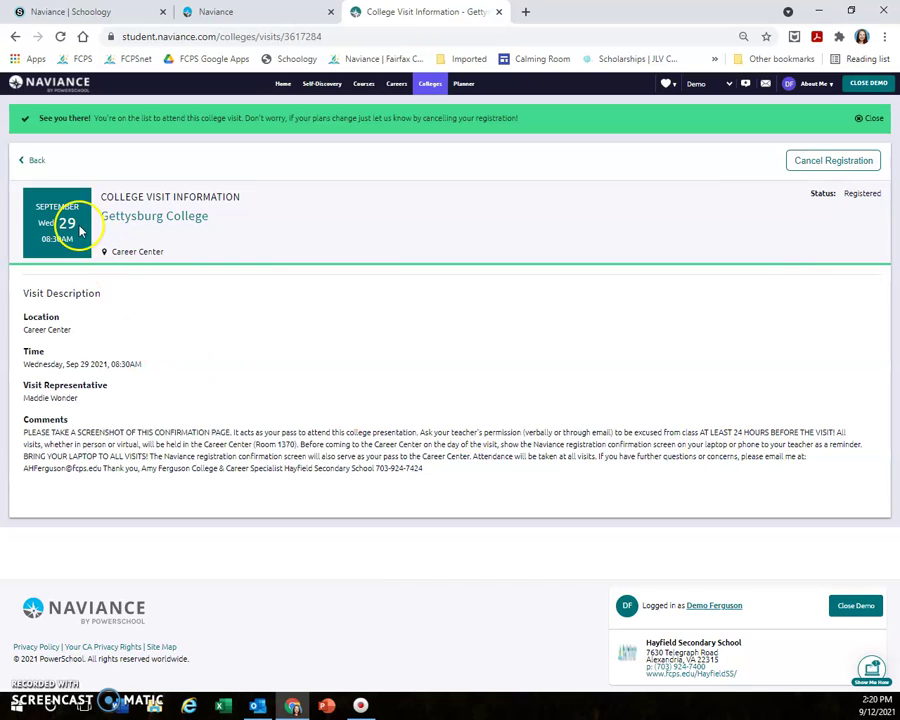
click(30, 160)
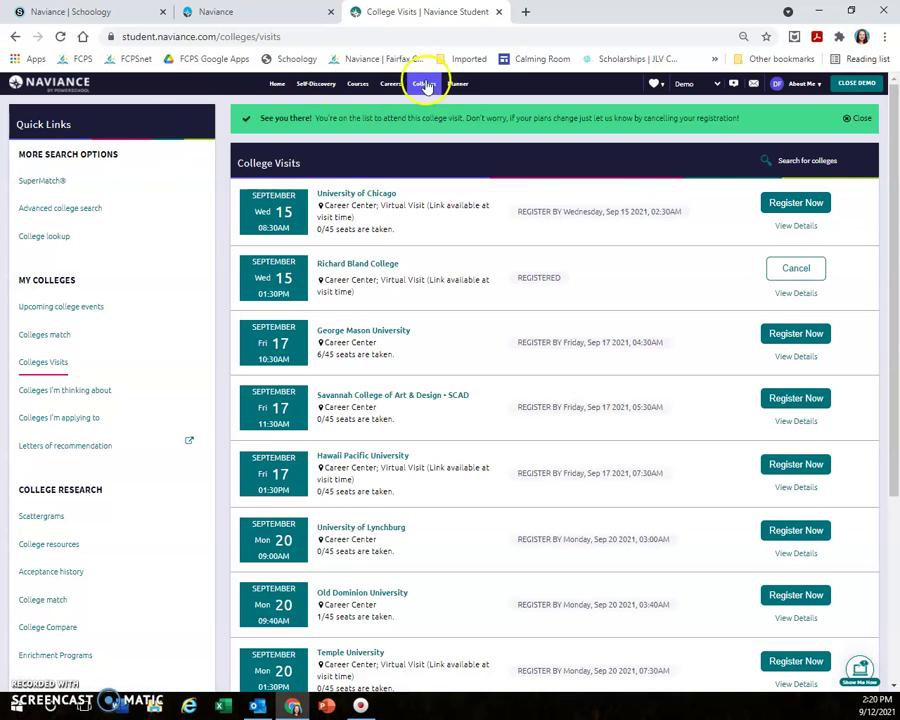
- Go to the Colleges home page and open the Scholarship List under Scholarships and Money
mouse_move(425, 84)
click(232, 113)
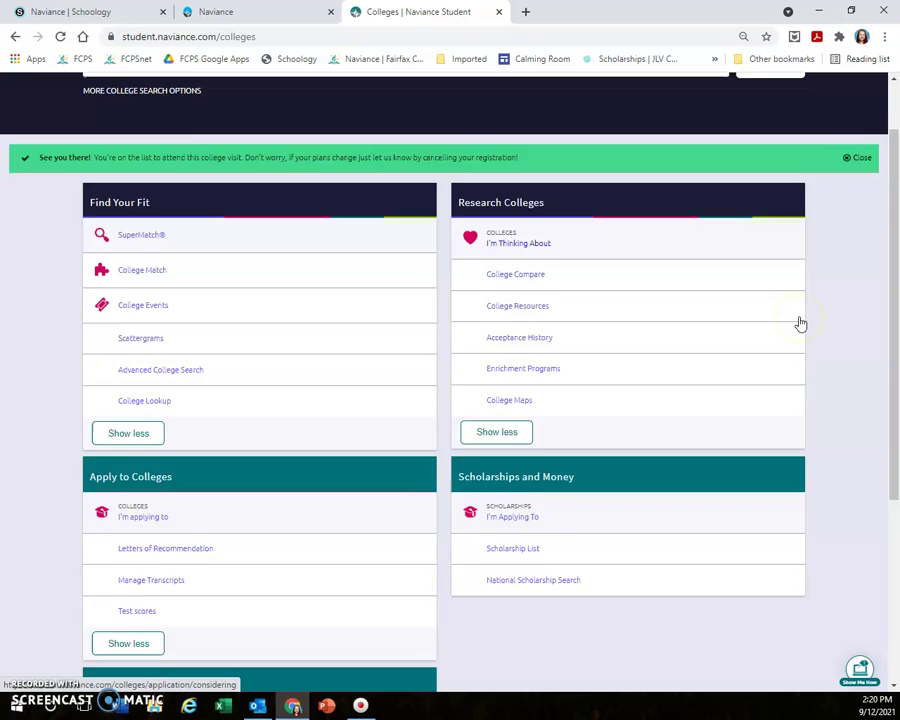
scroll(800, 324, down, 2)
click(798, 313)
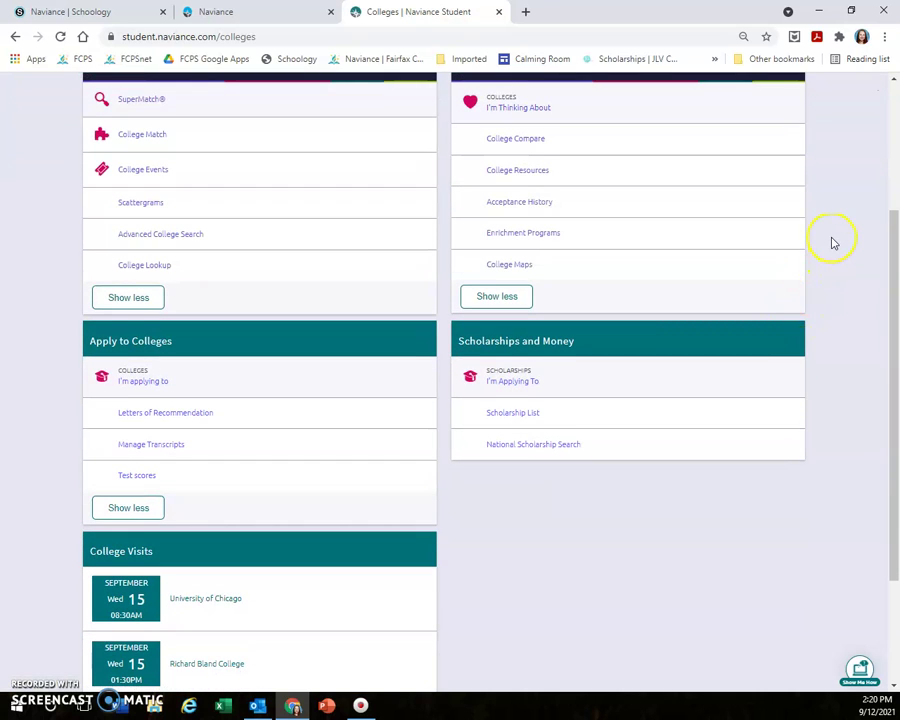
scroll(833, 243, up, 2)
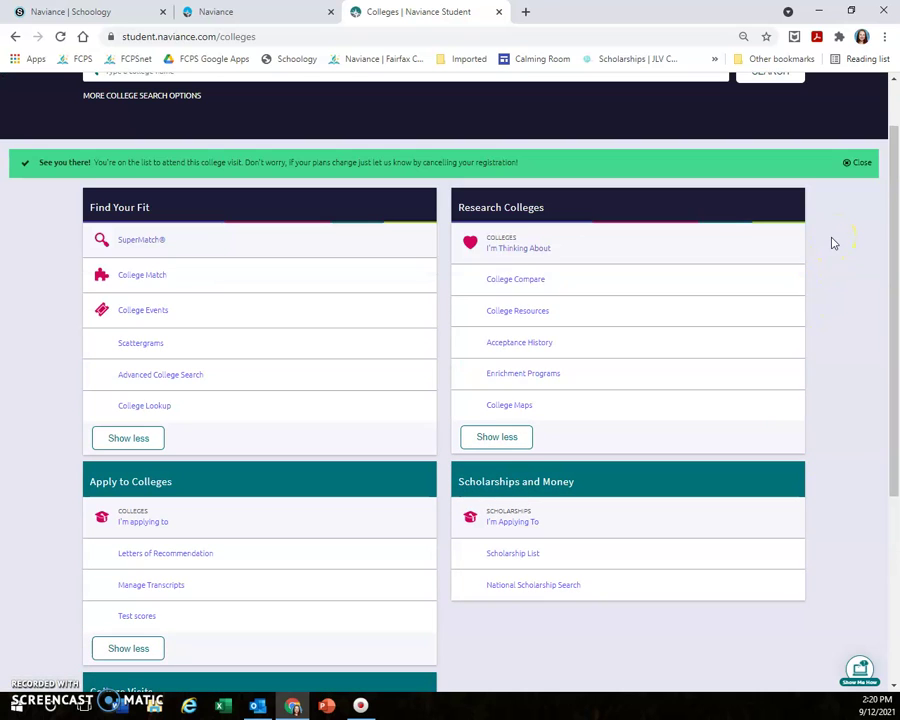
click(527, 561)
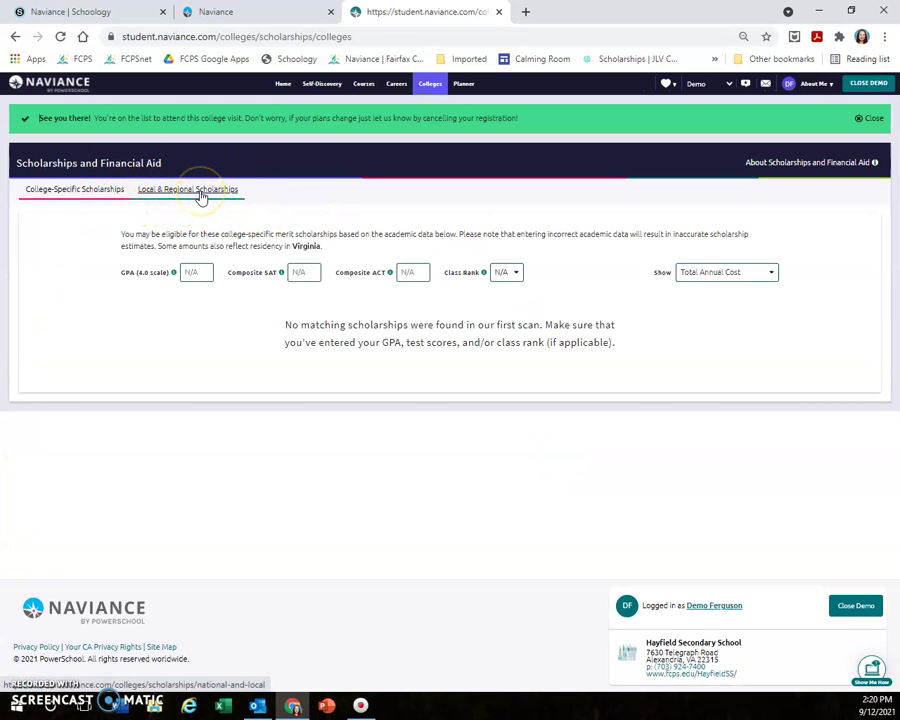
click(200, 193)
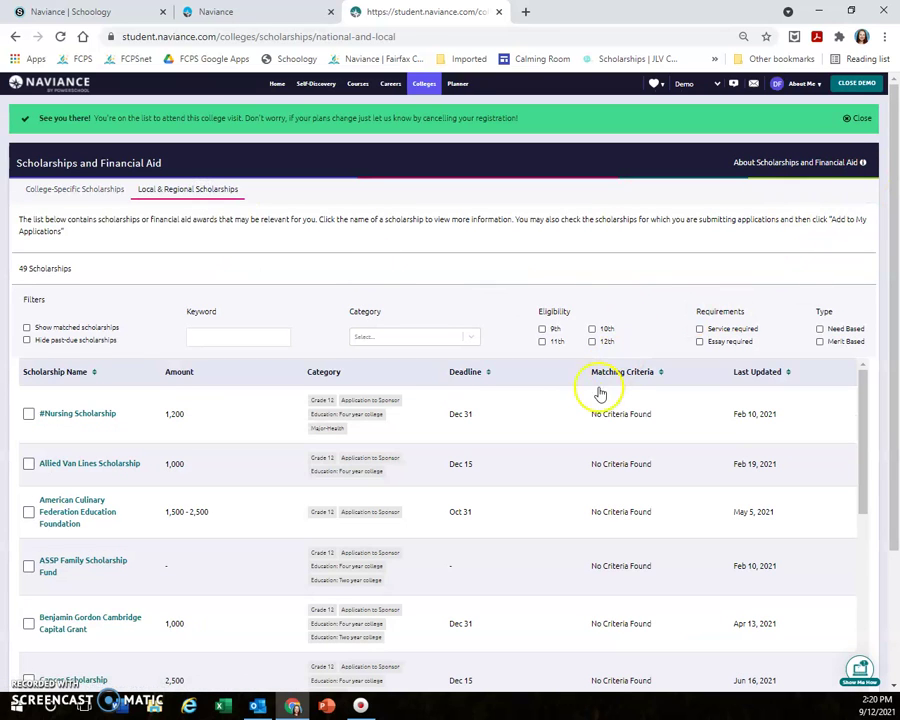
scroll(577, 488, down, 4)
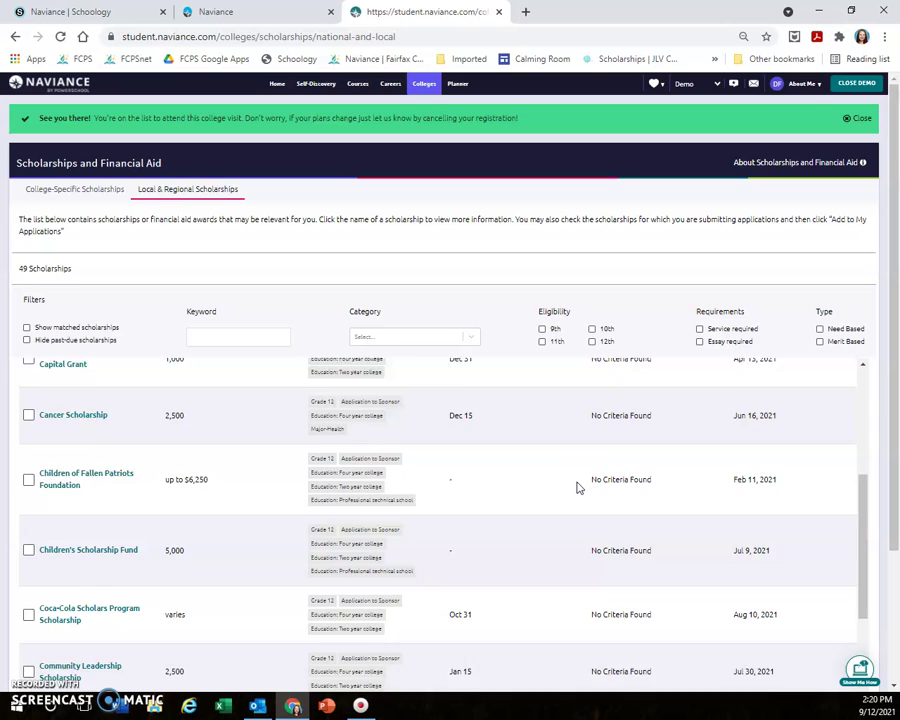
scroll(577, 488, down, 3)
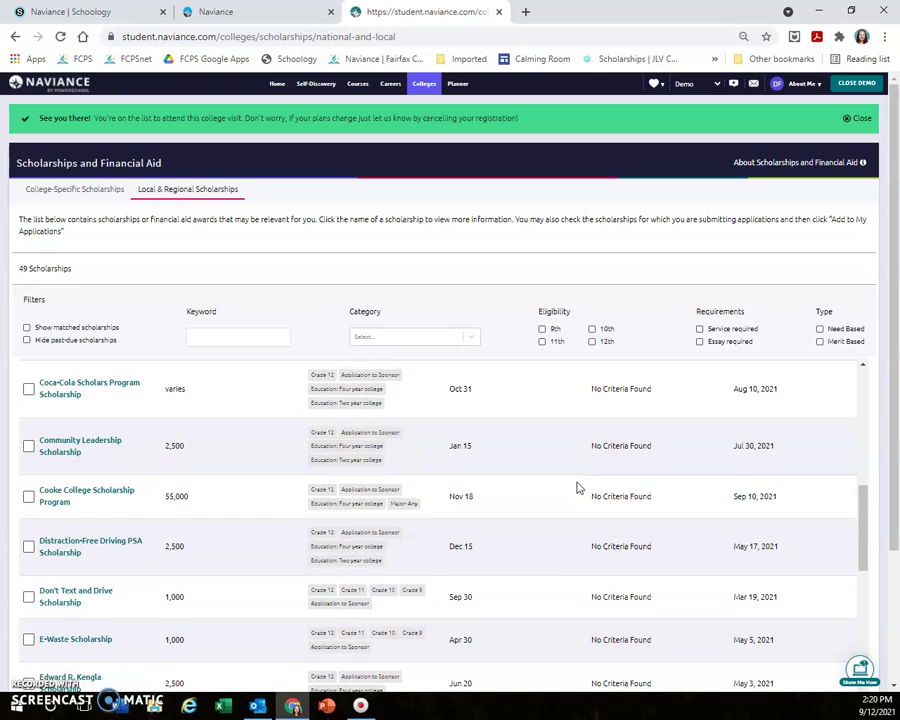
scroll(577, 488, up, 7)
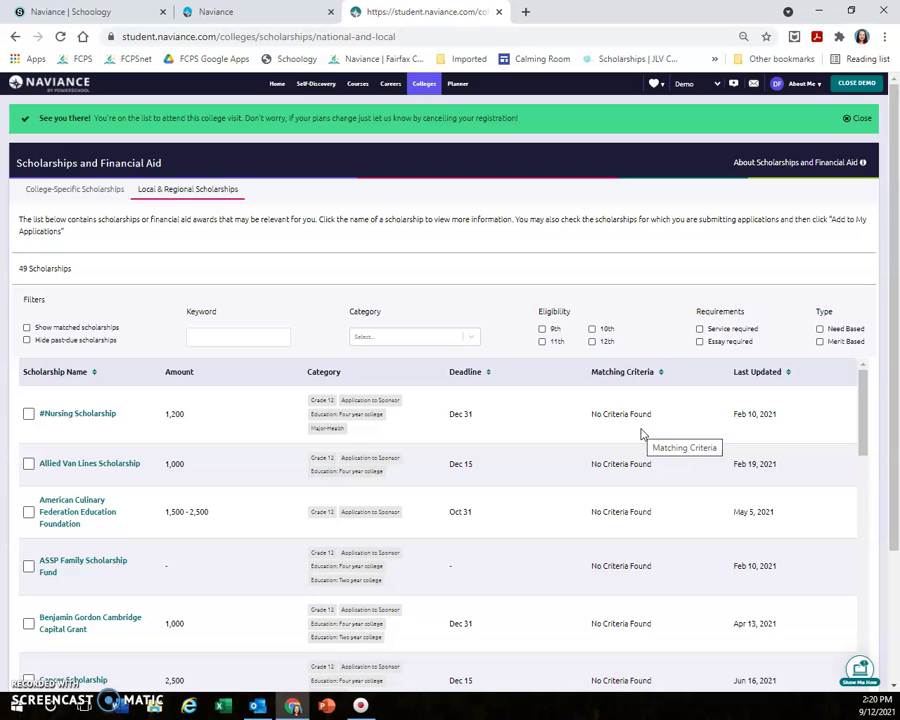
click(542, 342)
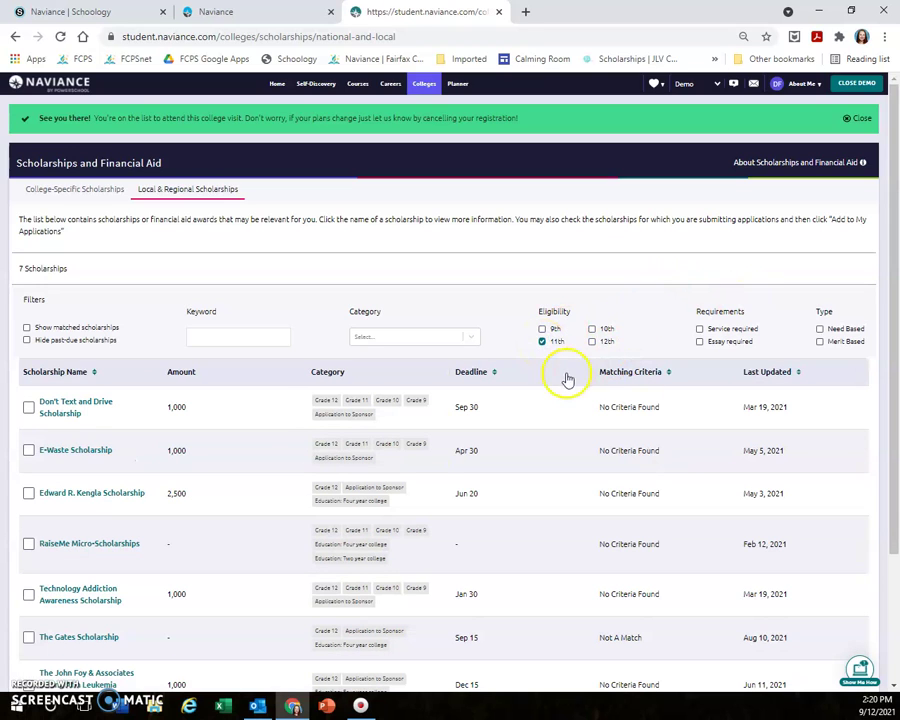
scroll(634, 330, down, 3)
click(614, 330)
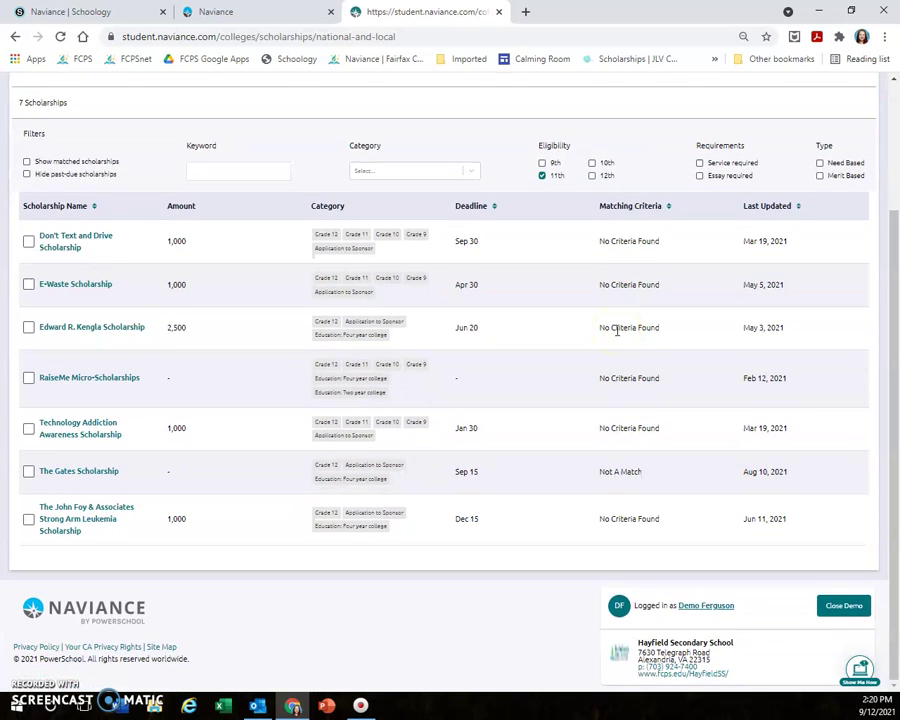
scroll(617, 331, up, 2)
click(542, 316)
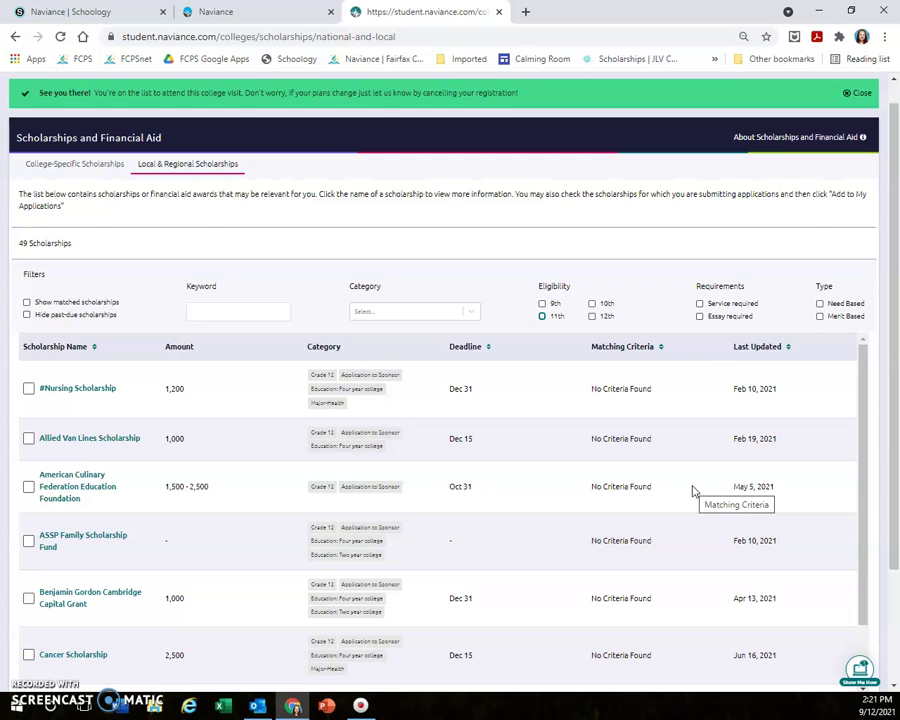
scroll(285, 410, down, 2)
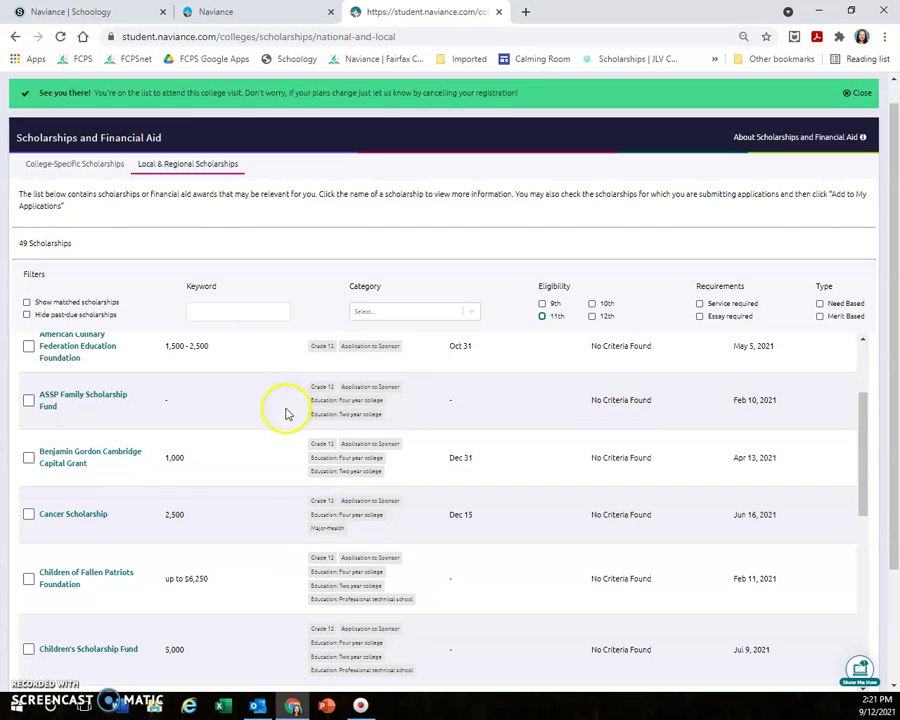
scroll(260, 482, down, 4)
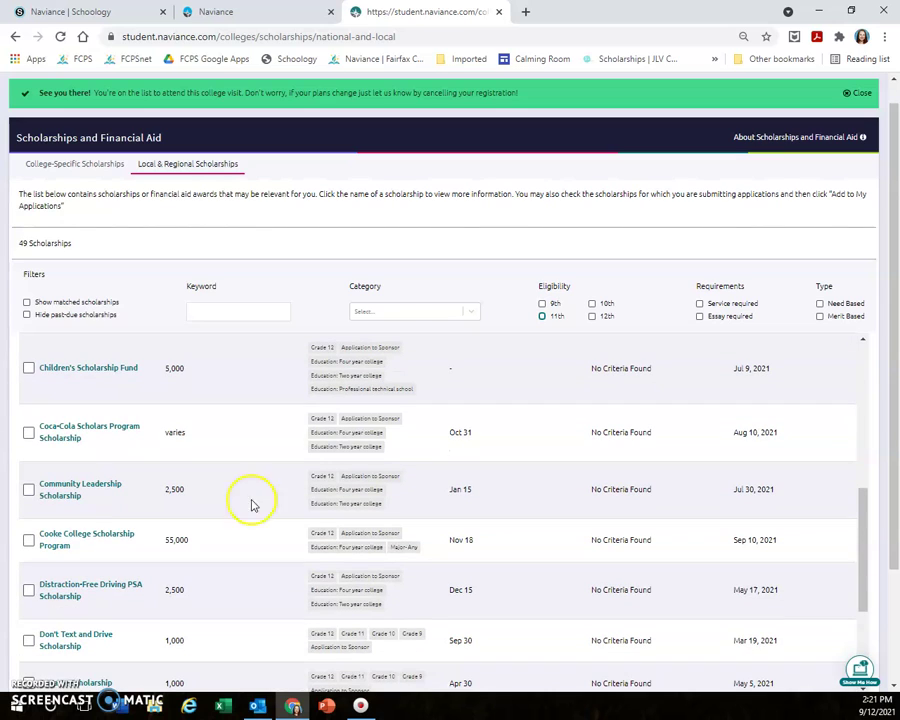
- Open the Cooke College Scholarship Program details and review its 3.5 GPA, SAT/ACT and essay requirements
click(124, 538)
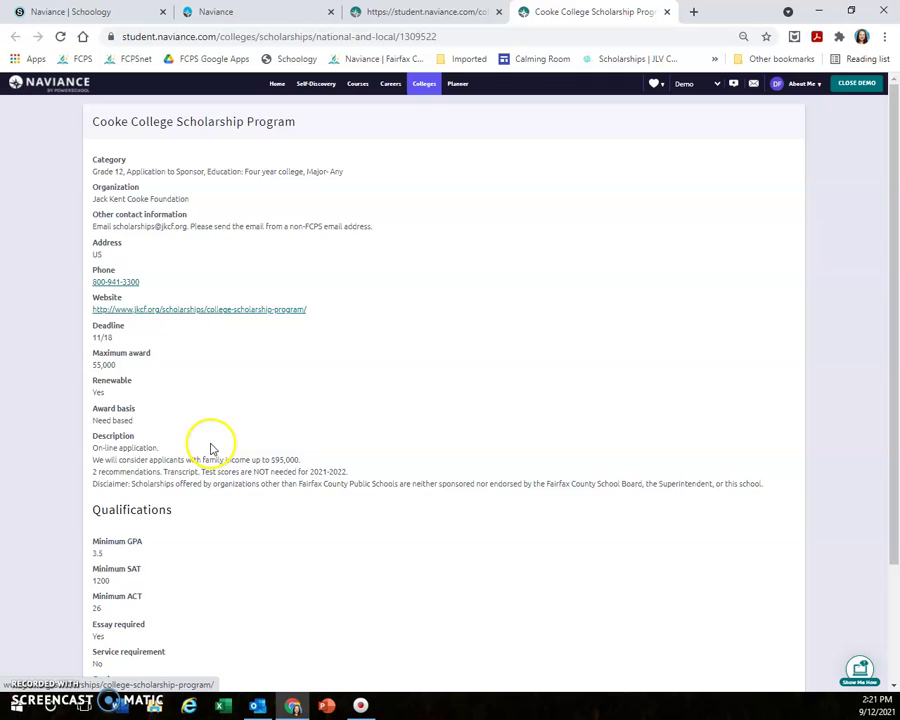
scroll(255, 475, down, 2)
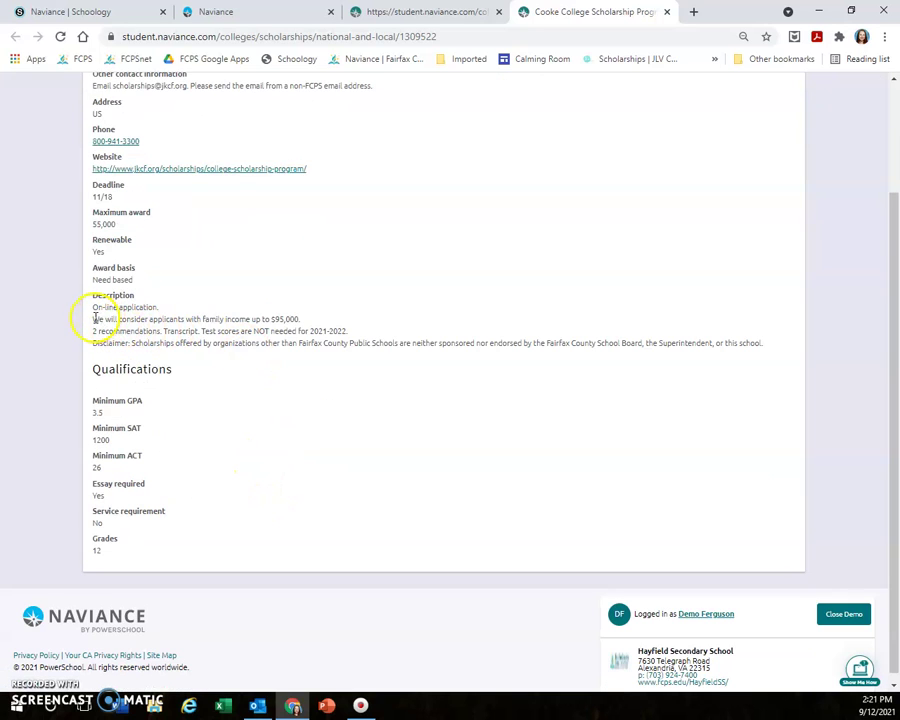
drag(94, 319, 323, 330)
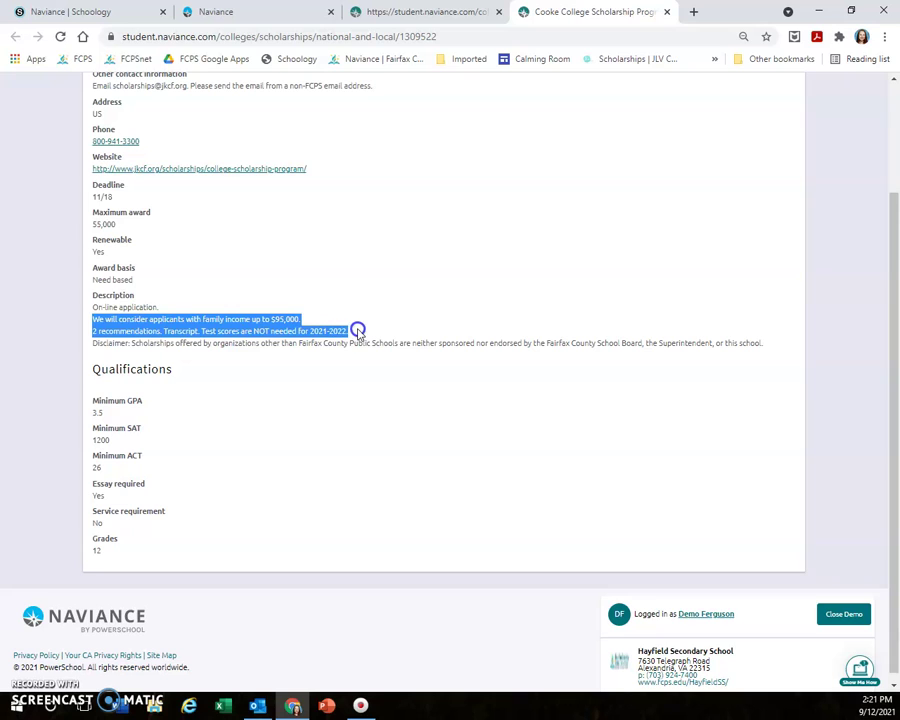
click(252, 330)
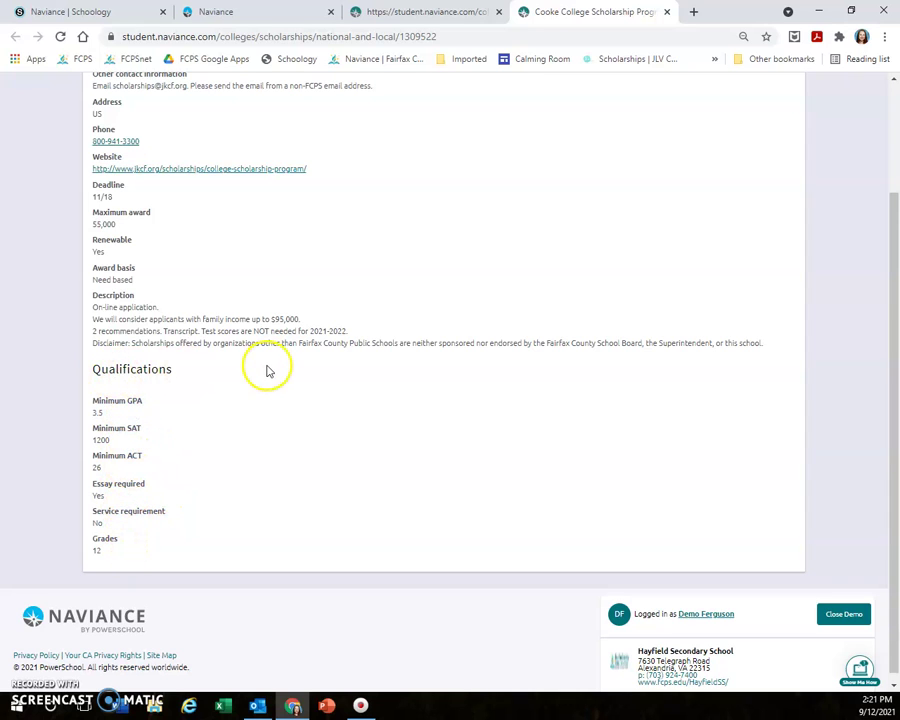
scroll(268, 372, up, 1)
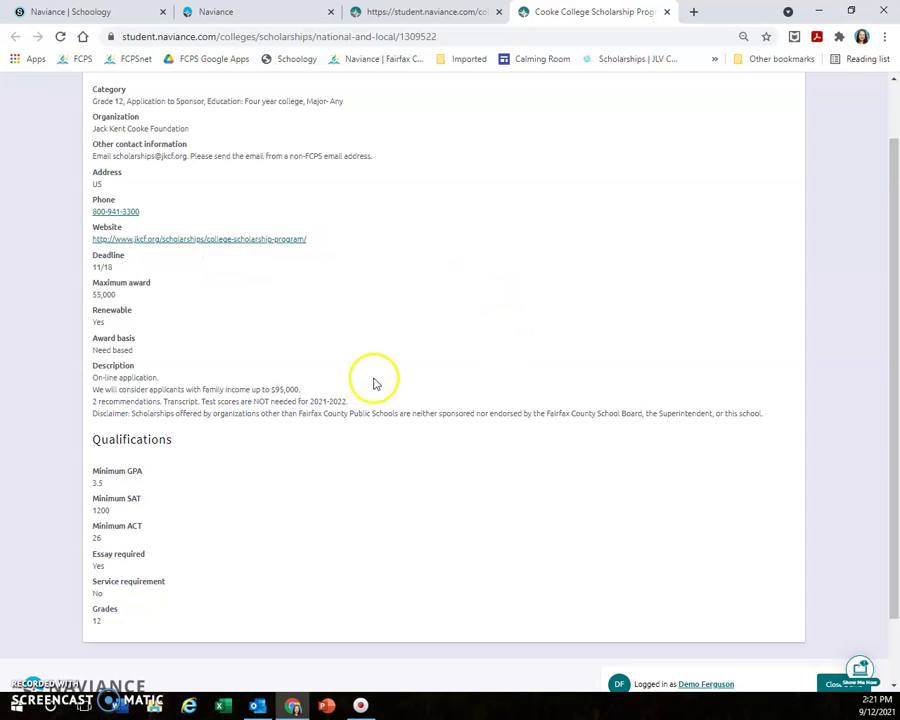
scroll(430, 310, up, 1)
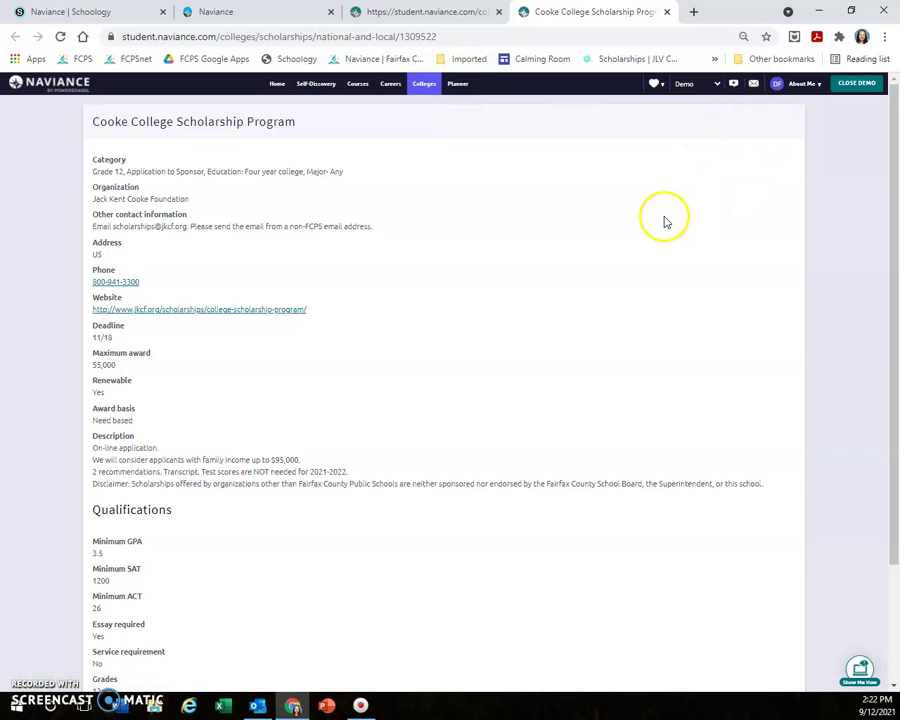
- From About Me Home, open the Account page showing Personal, Contact and Academic details
click(803, 90)
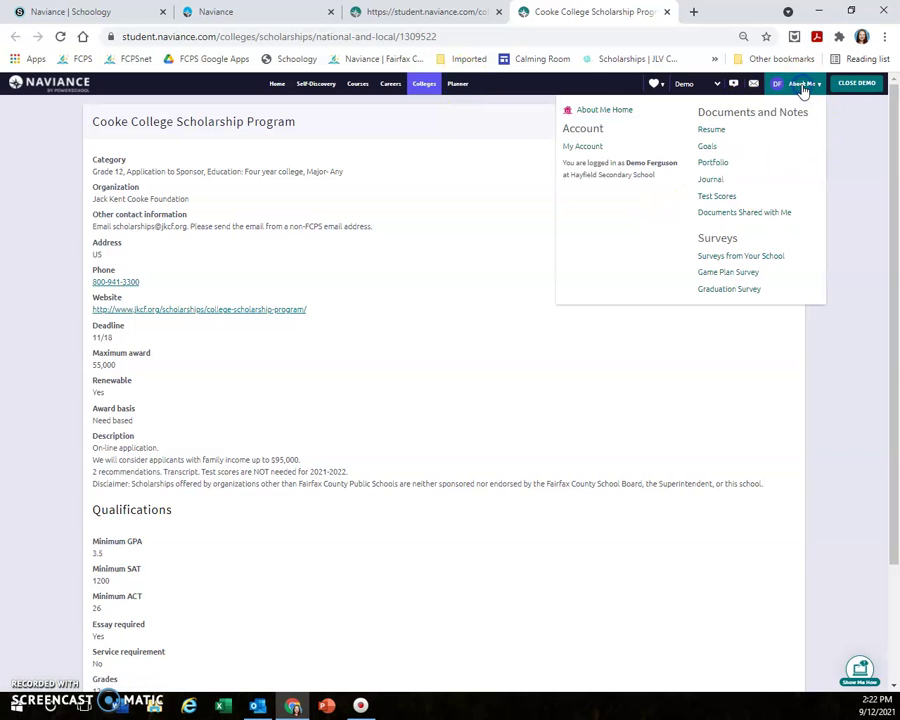
click(582, 109)
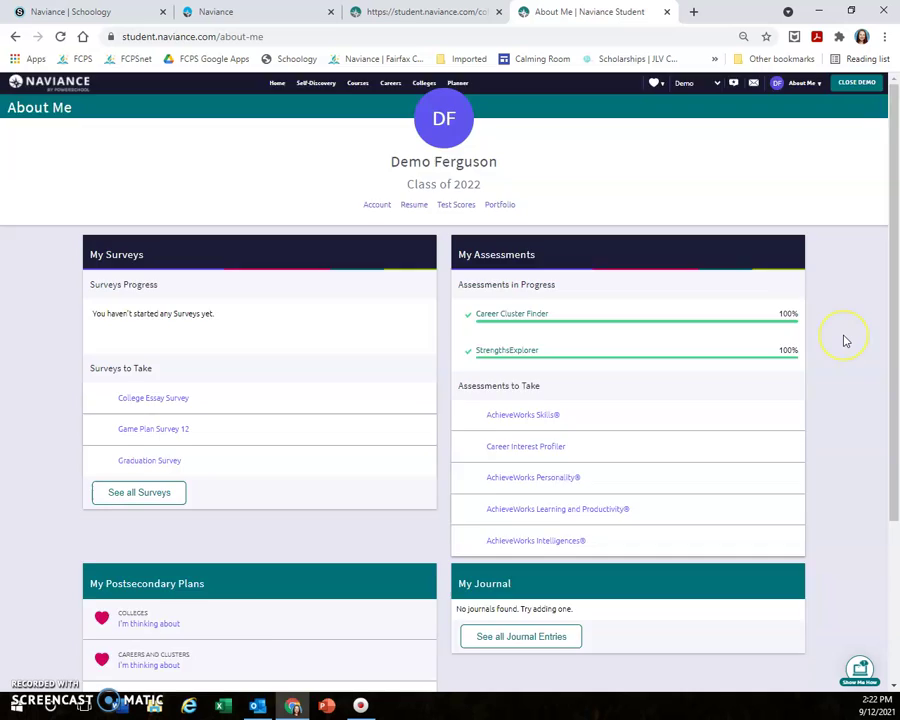
scroll(843, 337, down, 3)
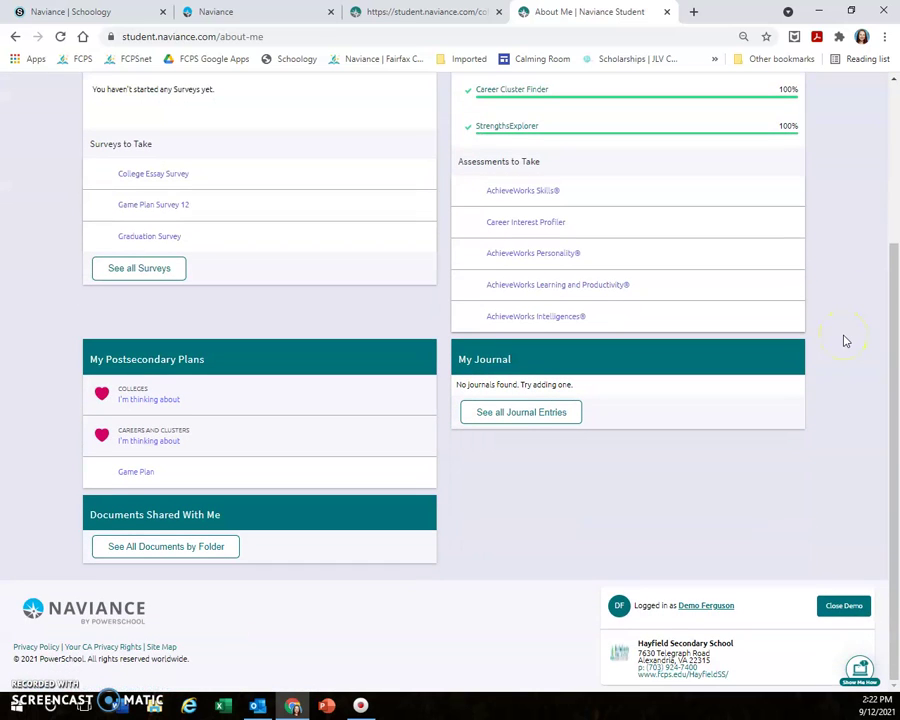
scroll(843, 341, up, 2)
scroll(843, 341, up, 1)
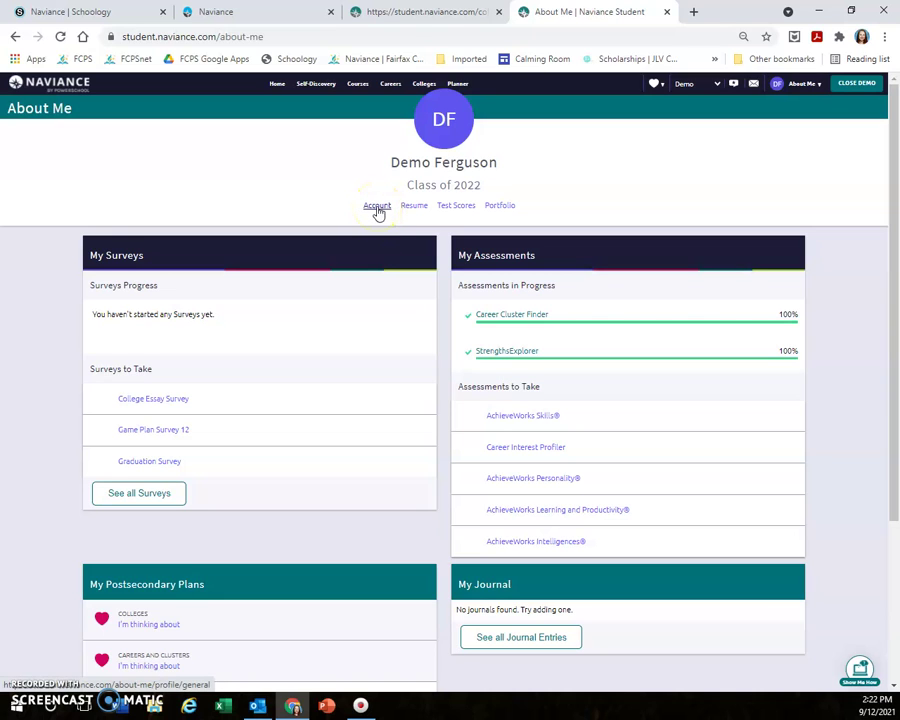
click(377, 207)
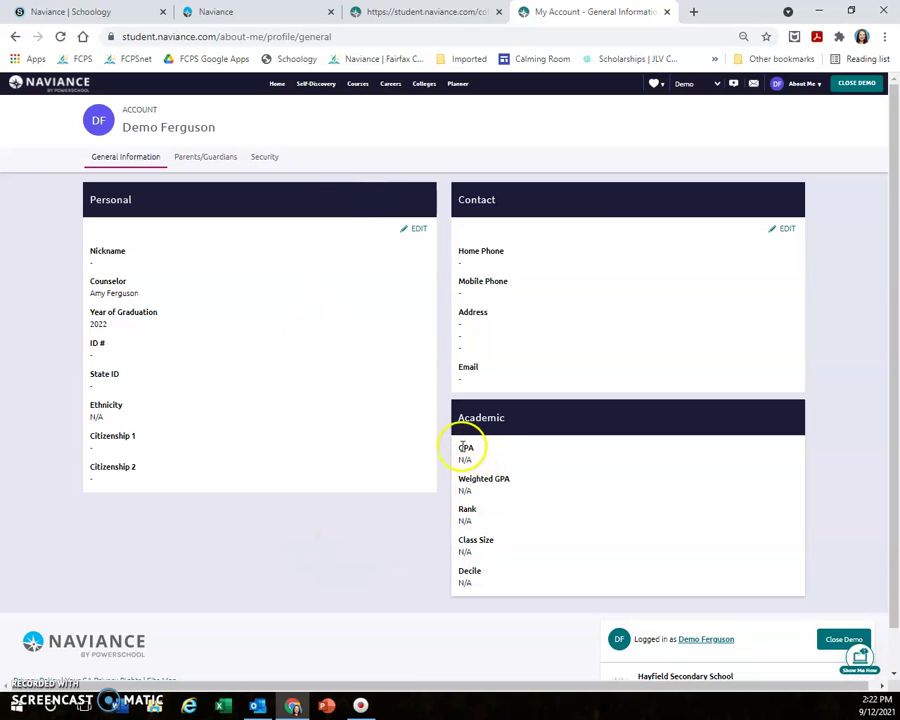
- Highlight the GPA and Weighted GPA fields, then bring up the About Me menu
drag(474, 452, 514, 486)
click(505, 507)
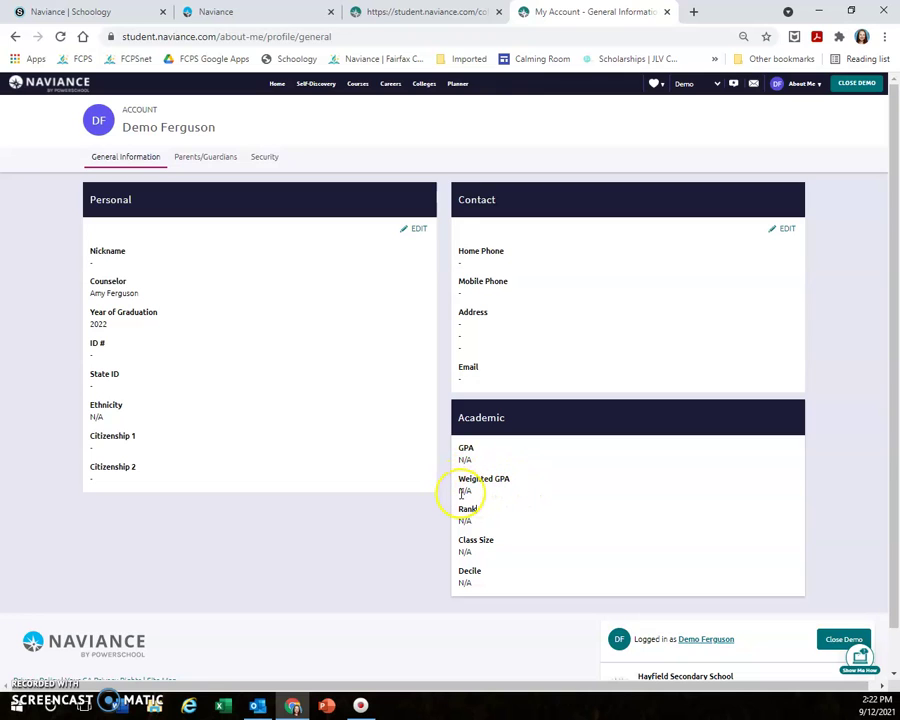
click(800, 88)
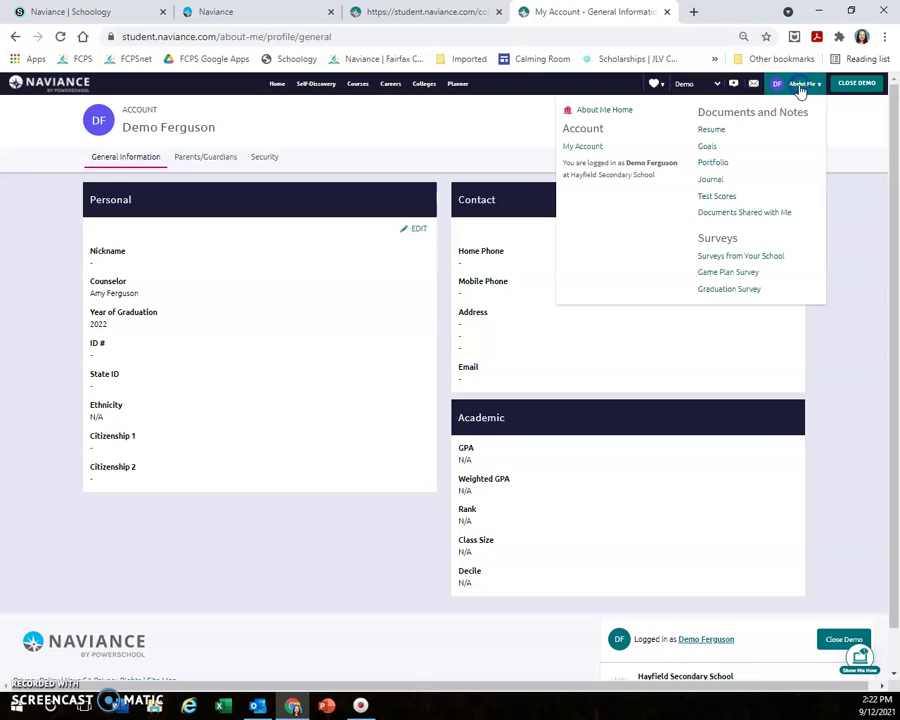
- Return to About Me Home and open the Resume builder with its filled-in Objective and Education sections
click(613, 114)
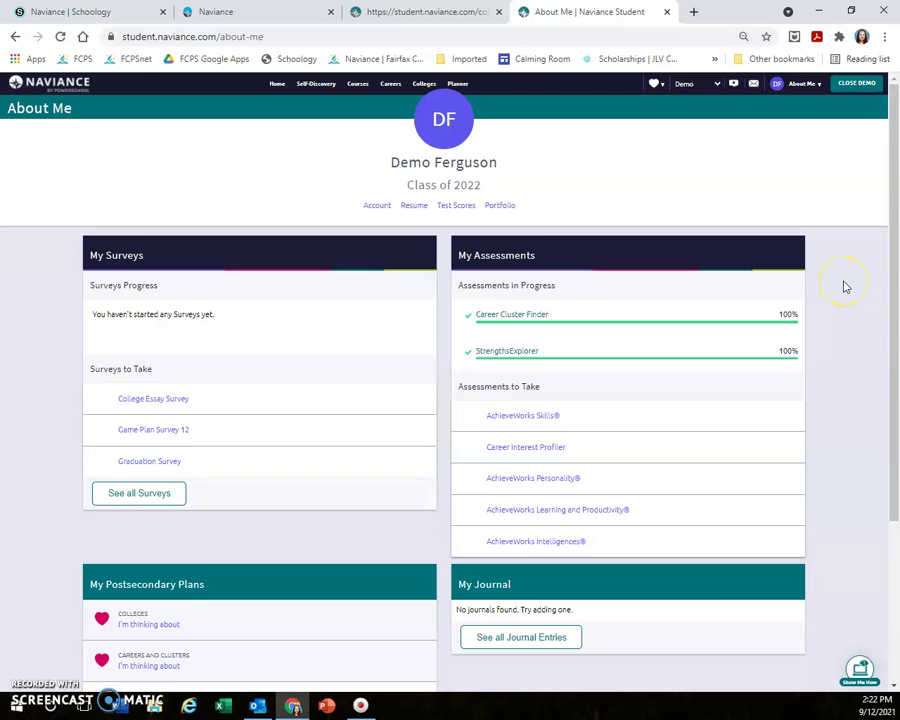
scroll(845, 287, down, 2)
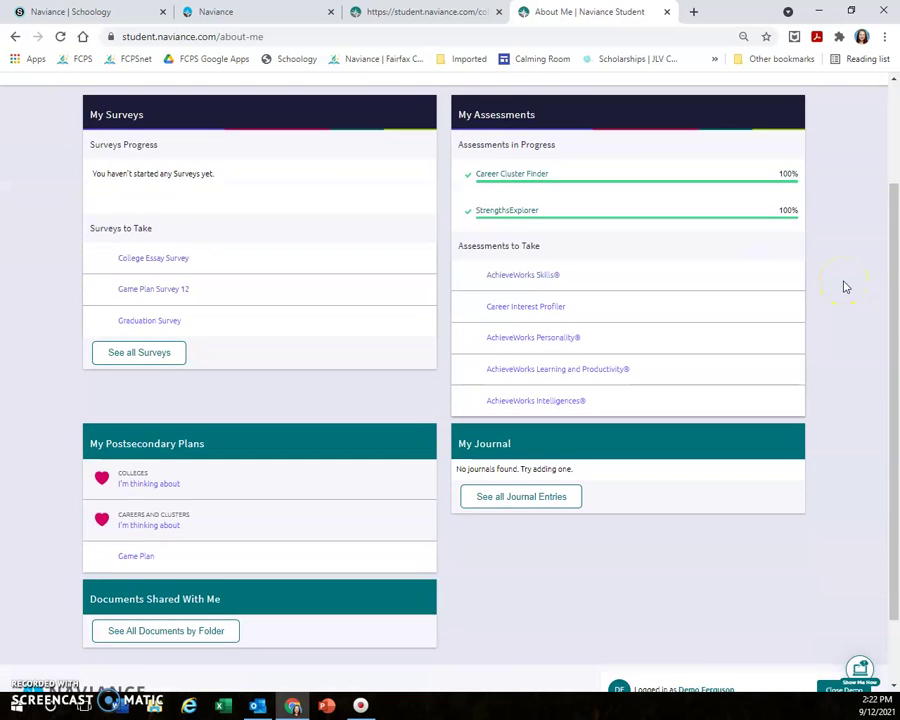
scroll(845, 287, up, 2)
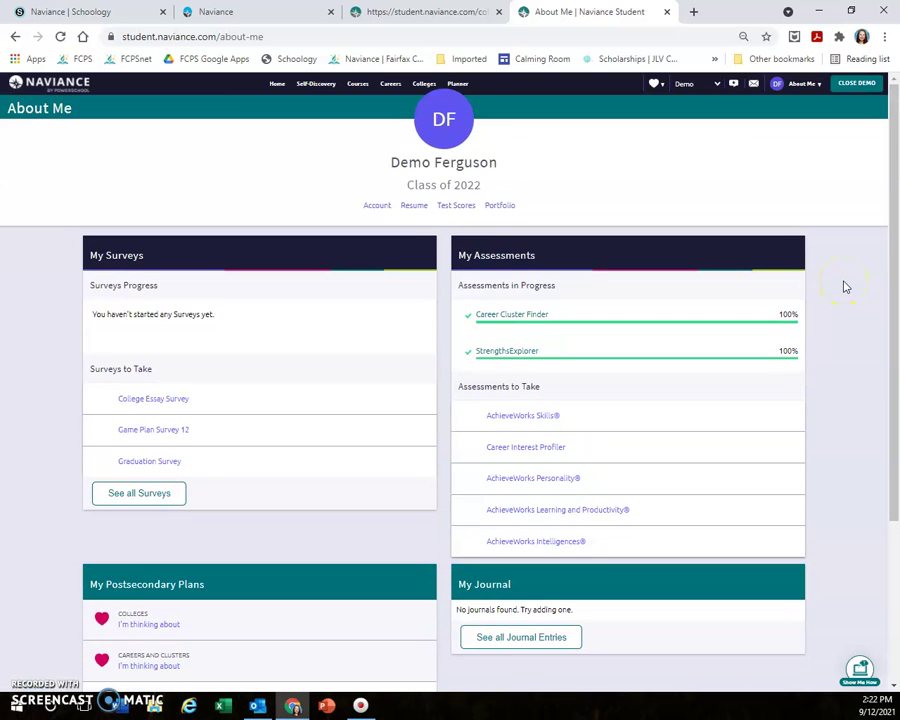
click(415, 207)
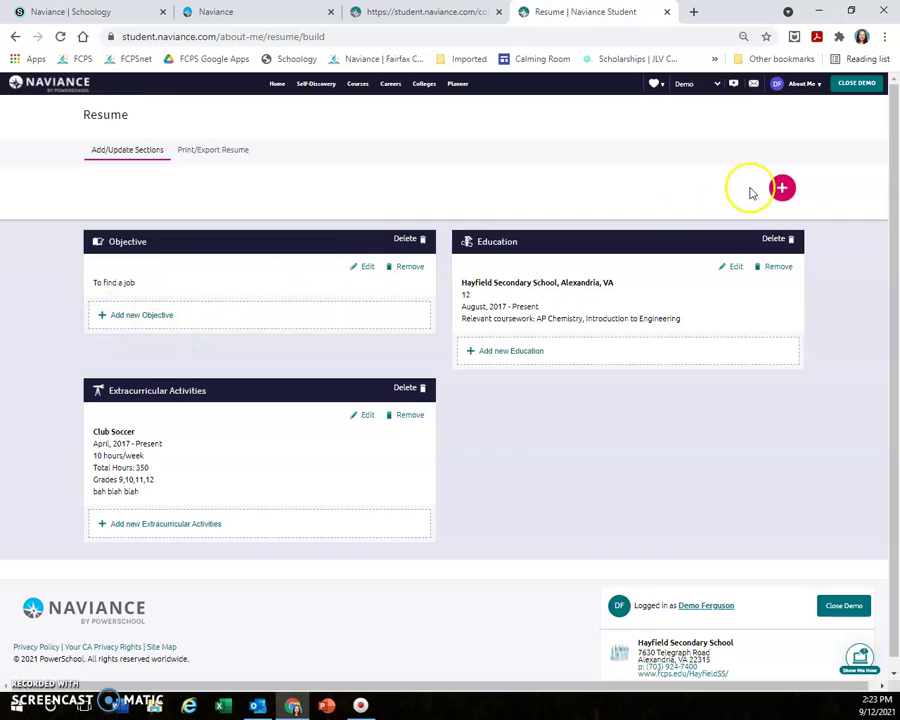
- Add a Volunteer Services entry to the resume and scroll through the blank form
click(781, 188)
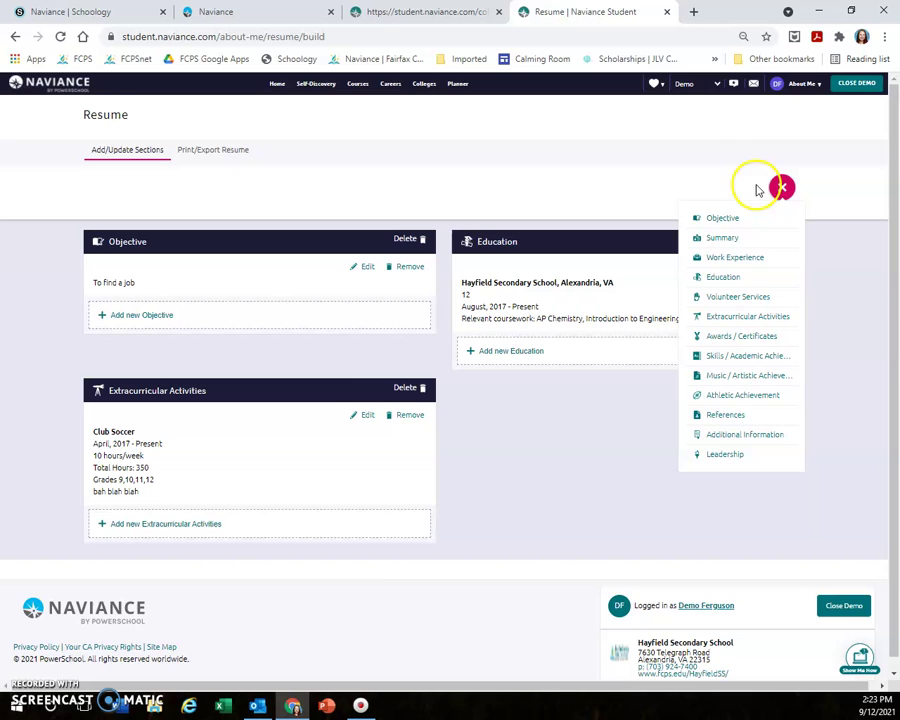
click(737, 298)
scroll(394, 486, down, 3)
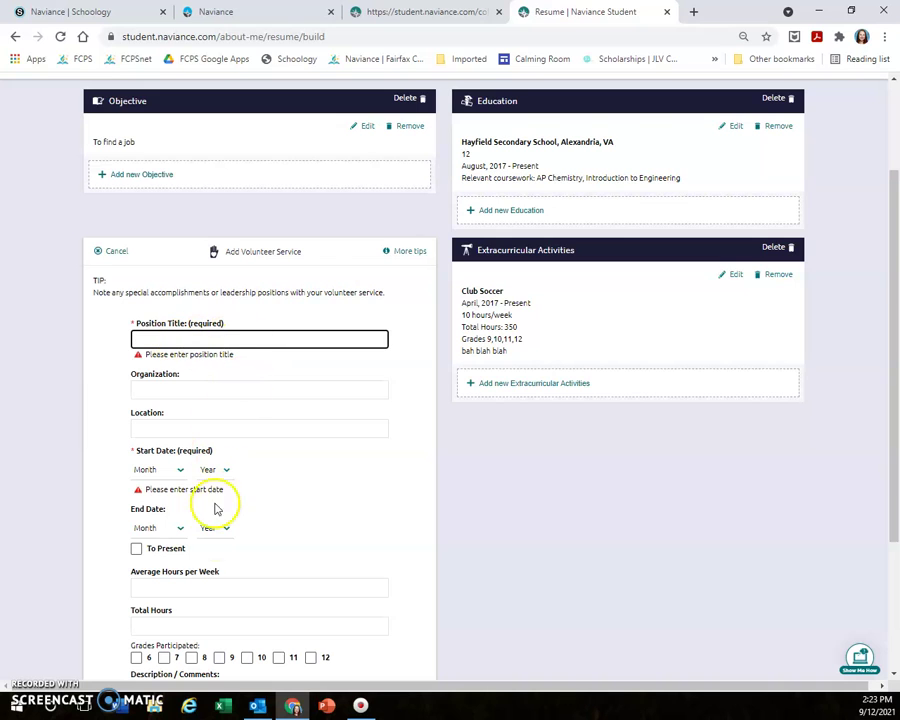
scroll(207, 366, down, 3)
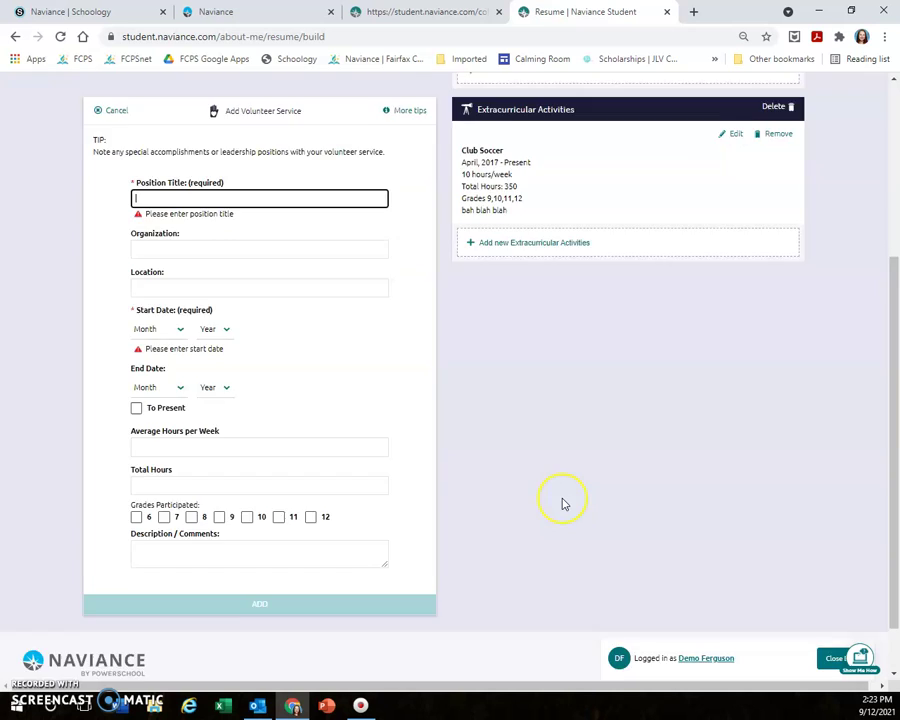
scroll(563, 503, up, 5)
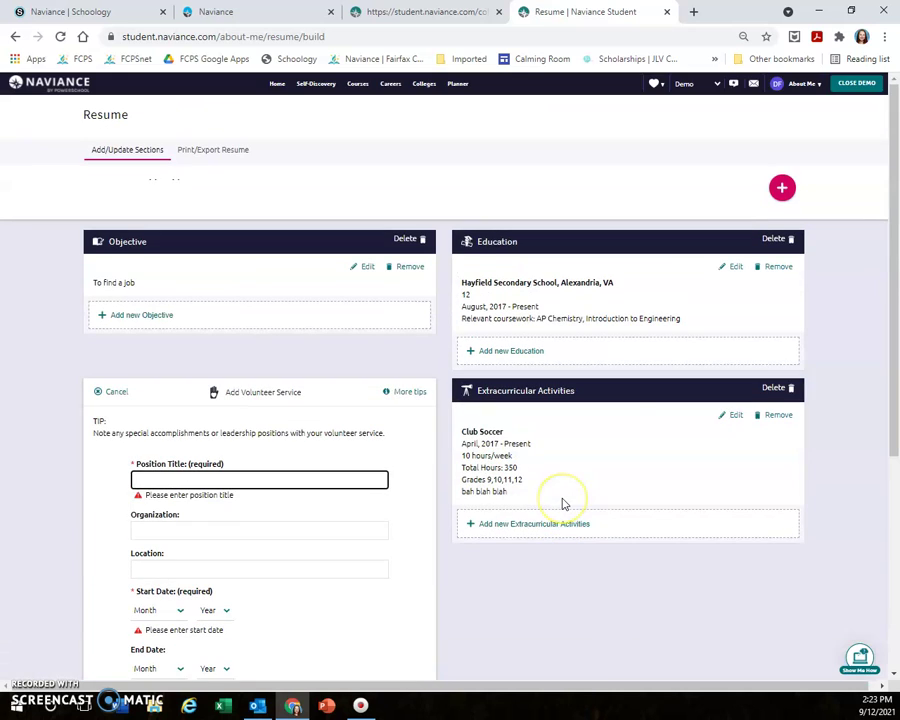
- Switch to the Print/Export Resume page, discarding the unsaved volunteer entry
click(211, 160)
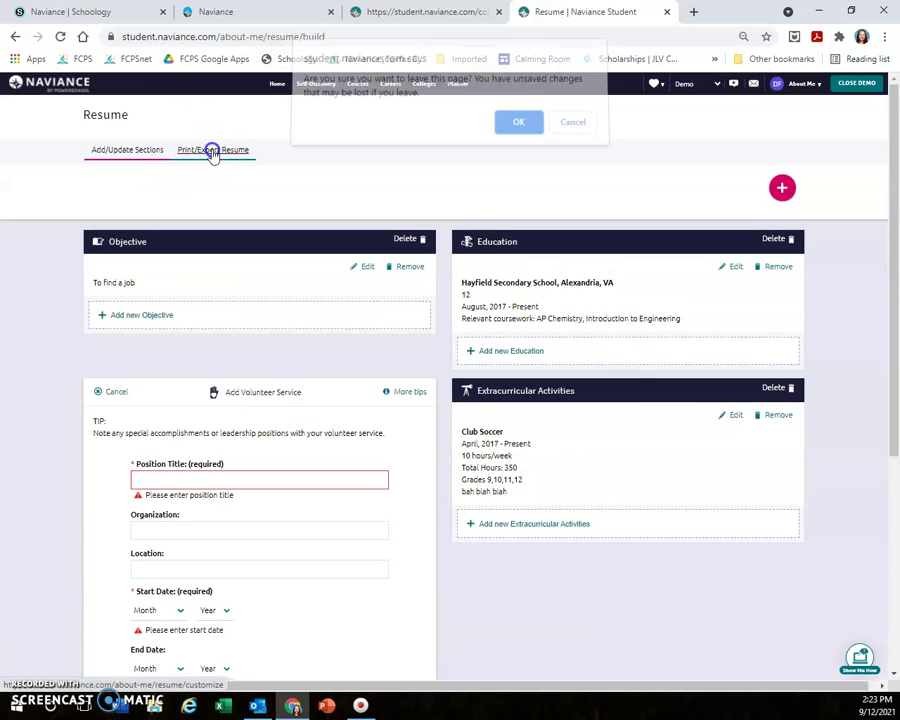
click(515, 131)
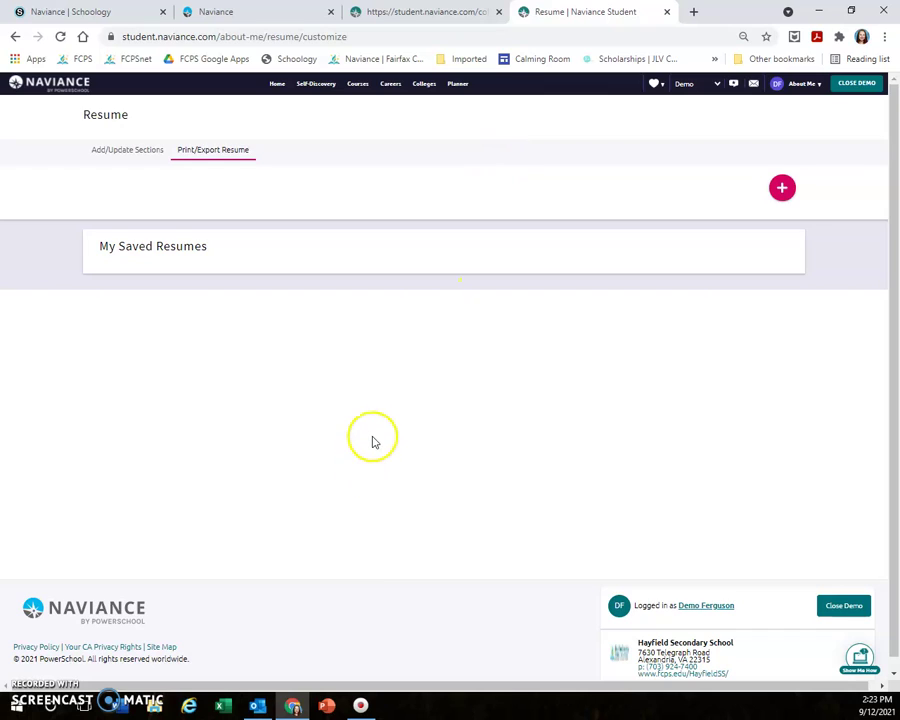